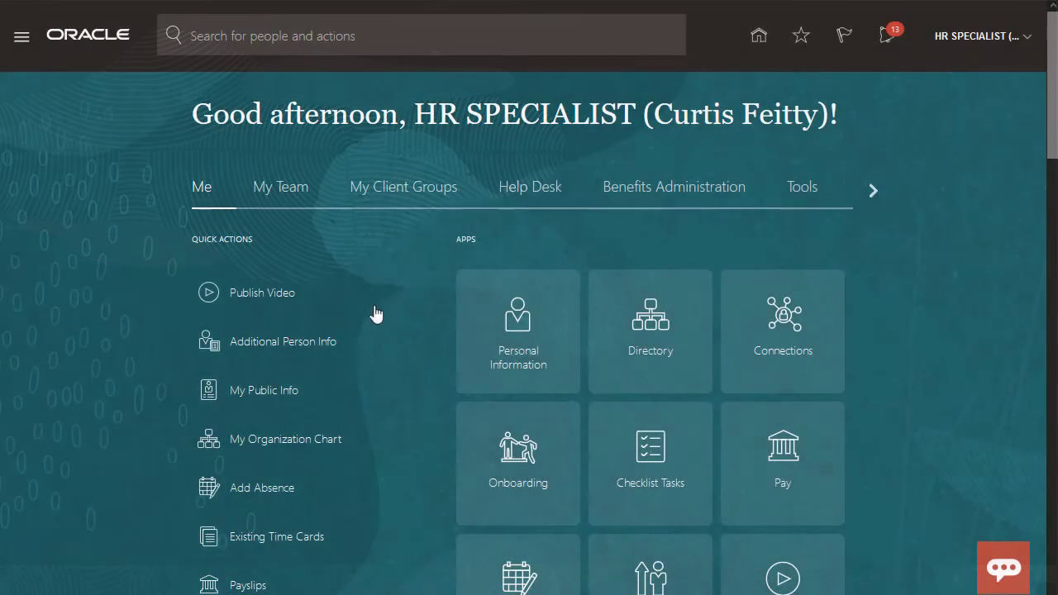
Open the Manage Grades task in the Compensation area of My Client Groups
{"action": "left_click", "coordinate": [385, 196]}
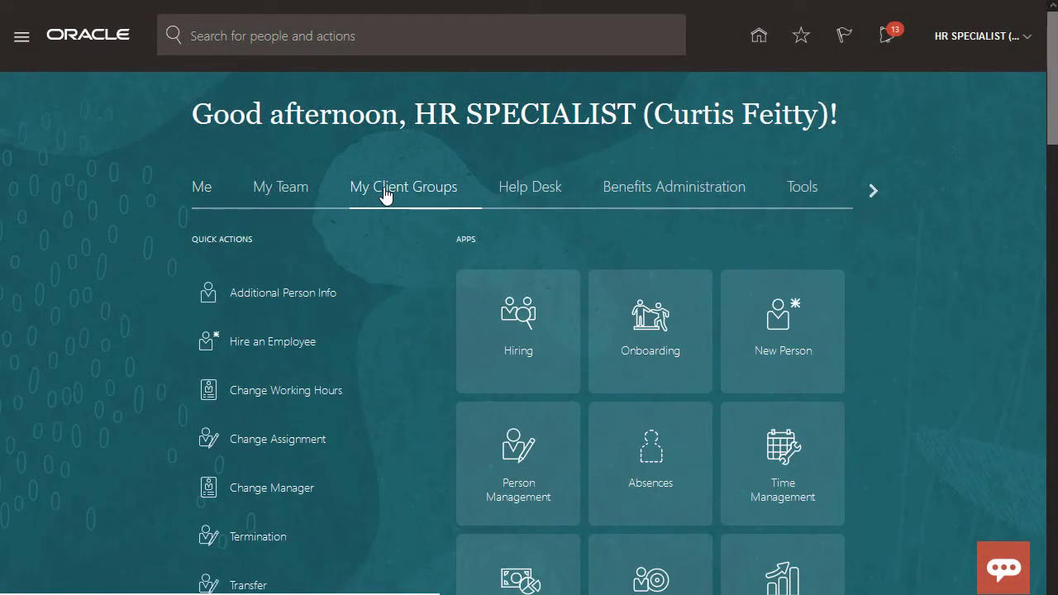
{"action": "scroll", "coordinate": [385, 196], "scroll_direction": "down", "scroll_amount": 4}
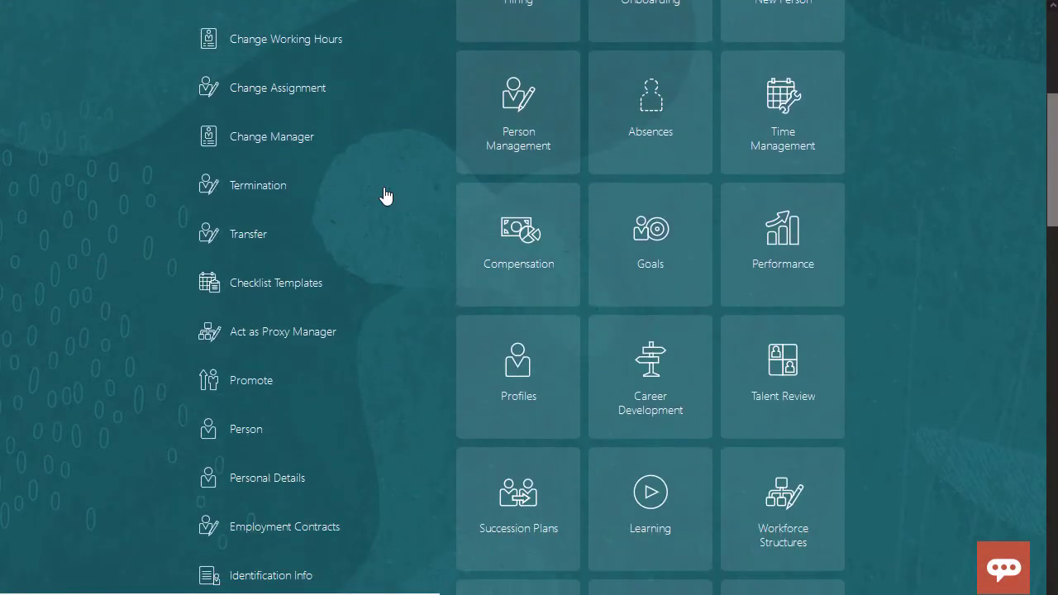
{"action": "left_click", "coordinate": [509, 237]}
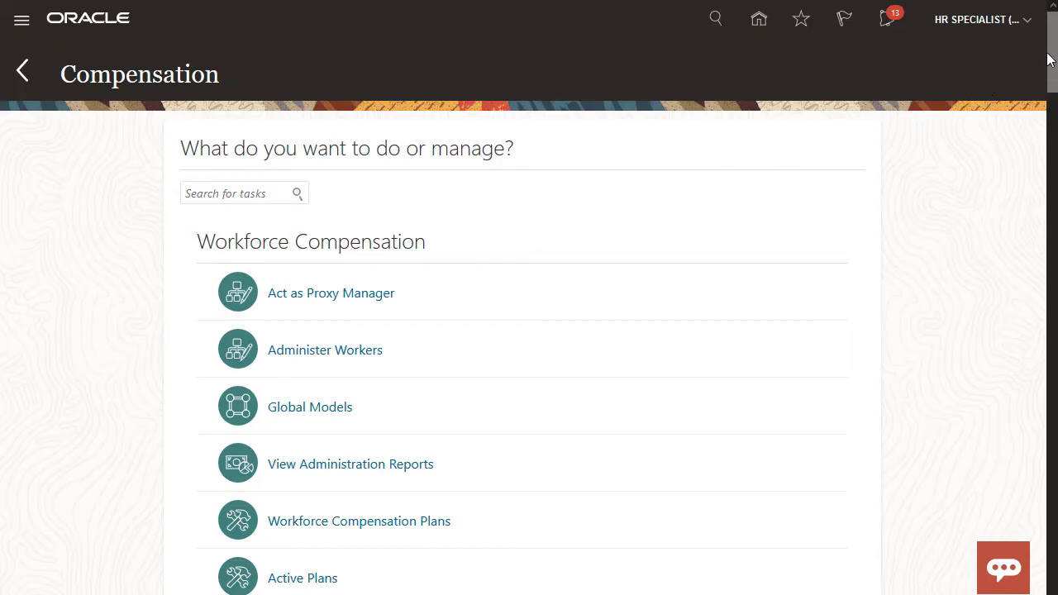
{"action": "left_click_drag", "start_coordinate": [1046, 59], "coordinate": [1054, 553]}
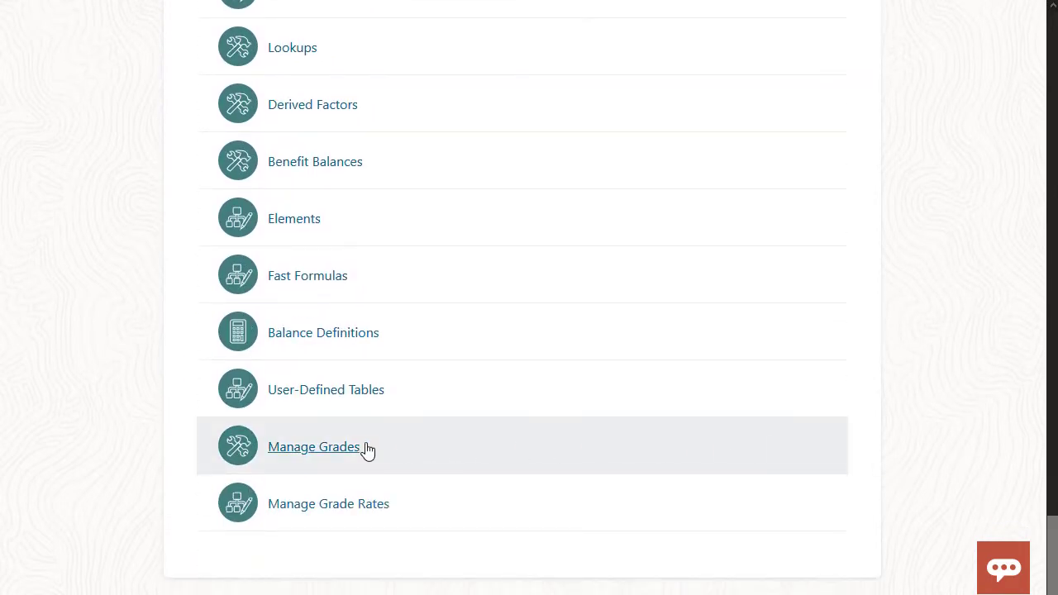
{"action": "left_click", "coordinate": [341, 448]}
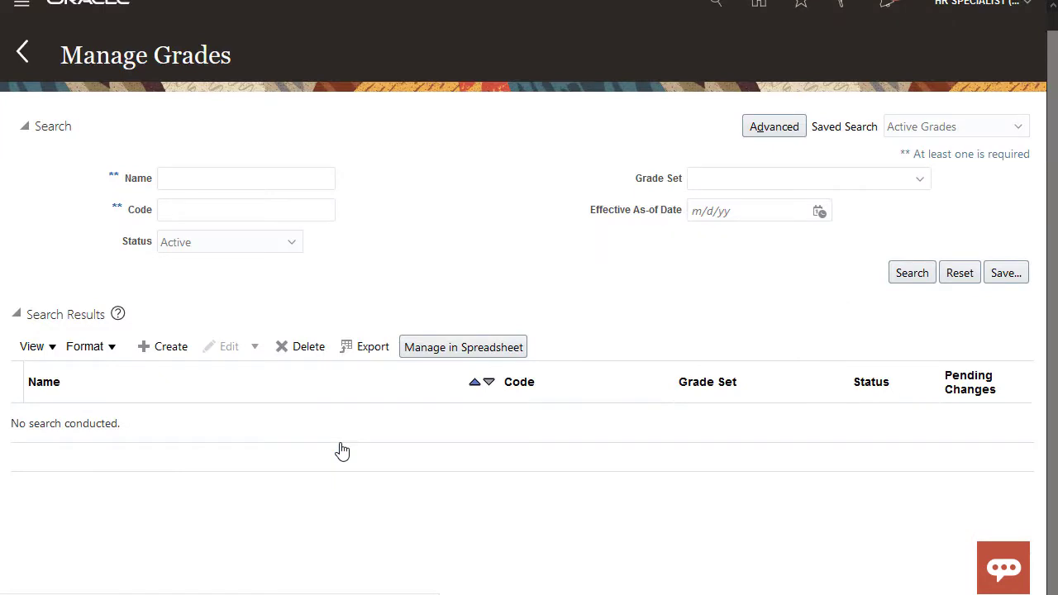
Start a new grade effective 1/1/2010 with the name Technician 03 and code Tech03, and continue to its grade steps
{"action": "left_click", "coordinate": [170, 355]}
{"action": "double_click", "coordinate": [256, 216]}
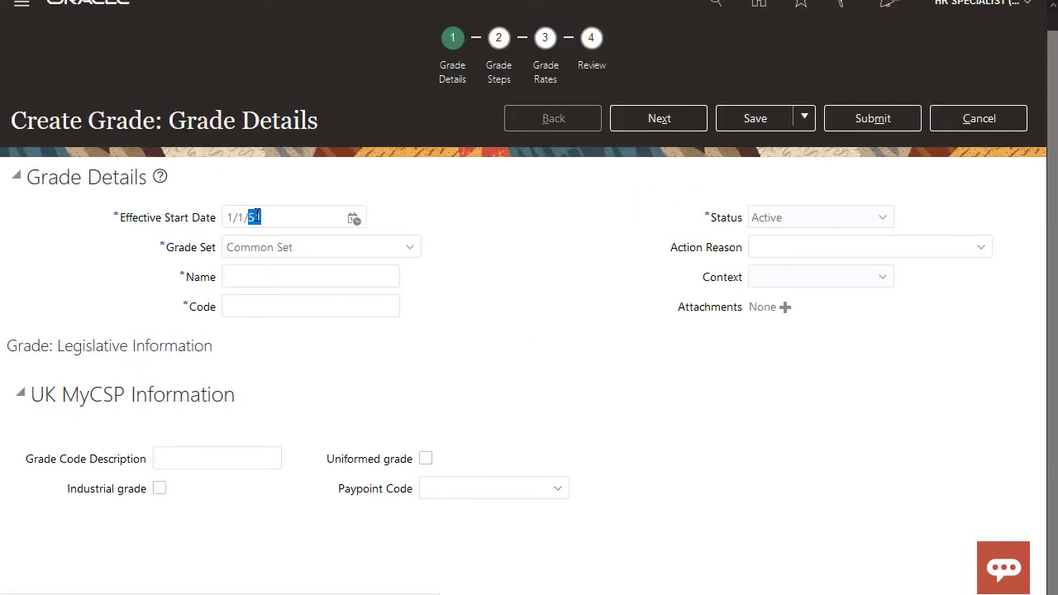
{"action": "type", "text": "2010"}
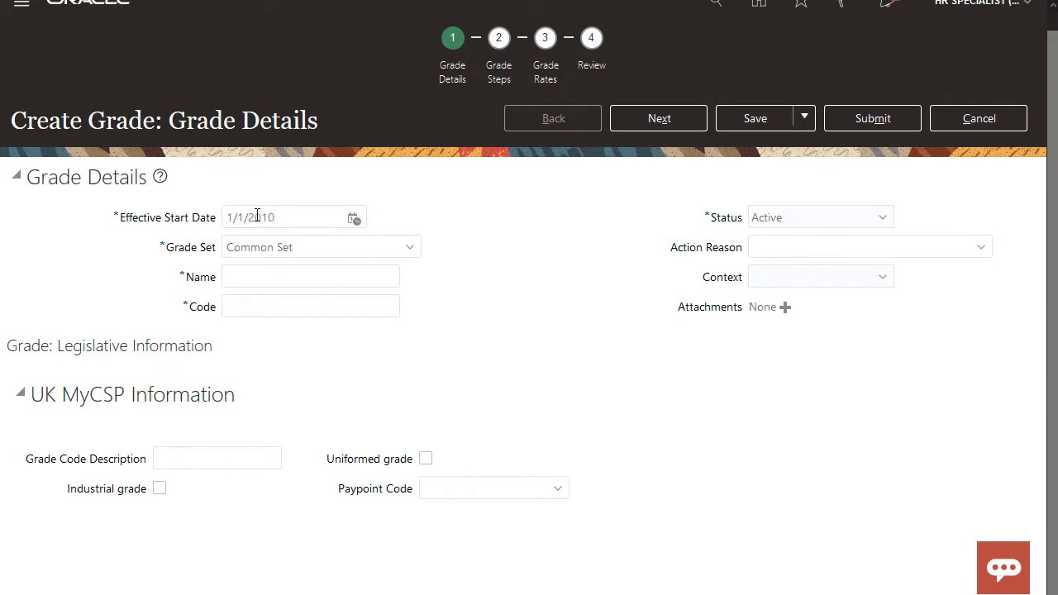
{"action": "left_click", "coordinate": [259, 276]}
{"action": "key", "text": "Tab"}
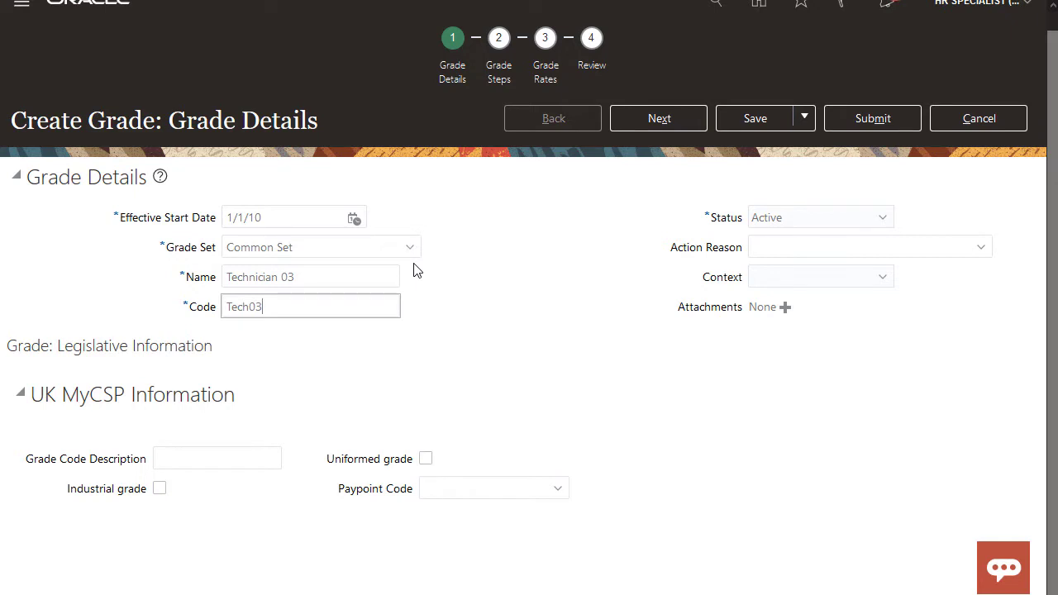
{"action": "left_click", "coordinate": [653, 118]}
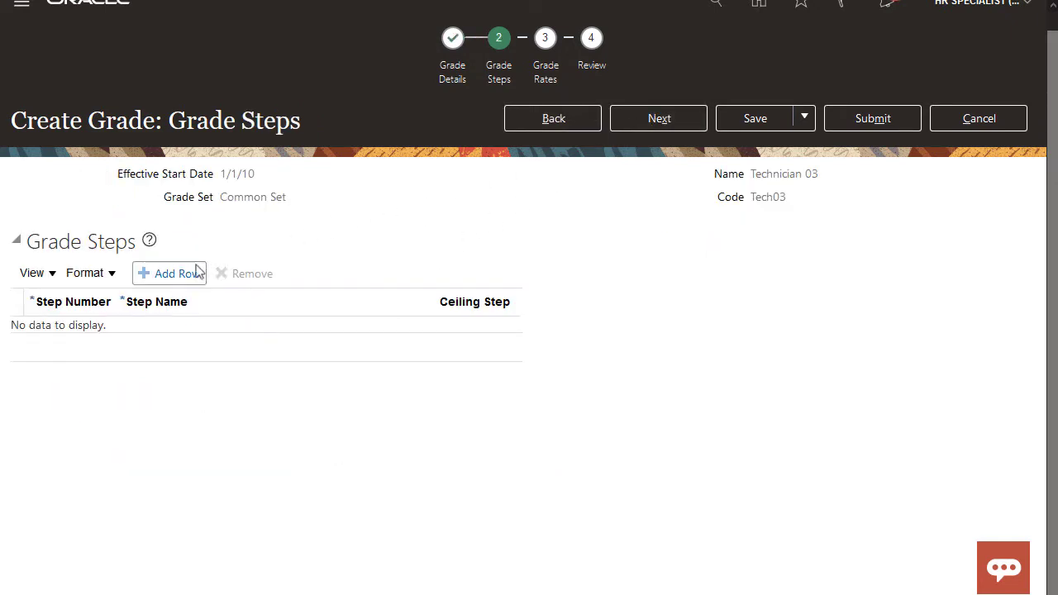
Add four step rows to the Technician 03 grade
{"action": "left_click", "coordinate": [183, 274]}
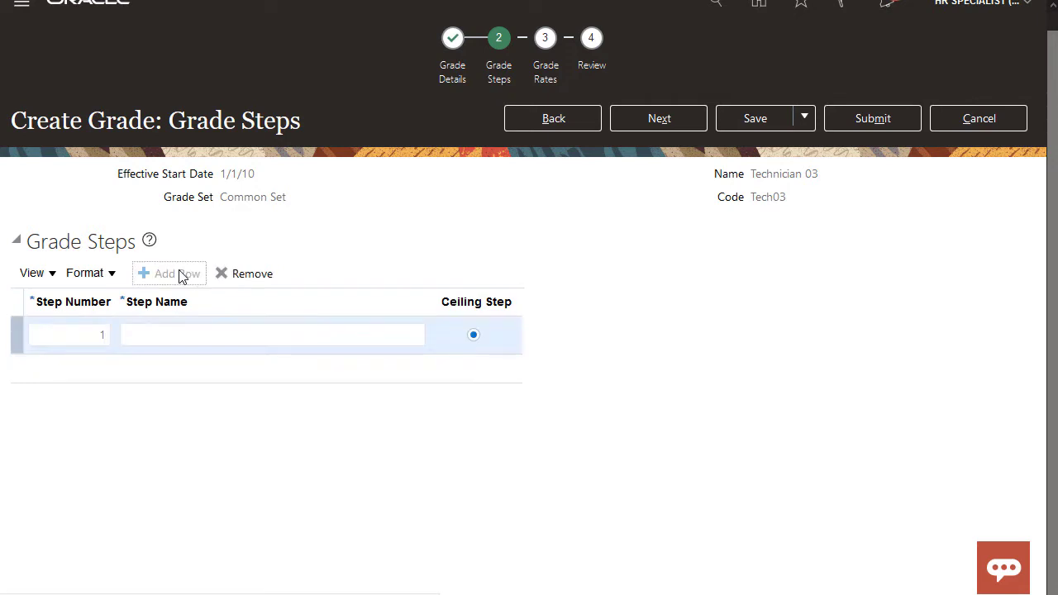
{"action": "left_click", "coordinate": [181, 275]}
{"action": "left_click", "coordinate": [181, 275]}
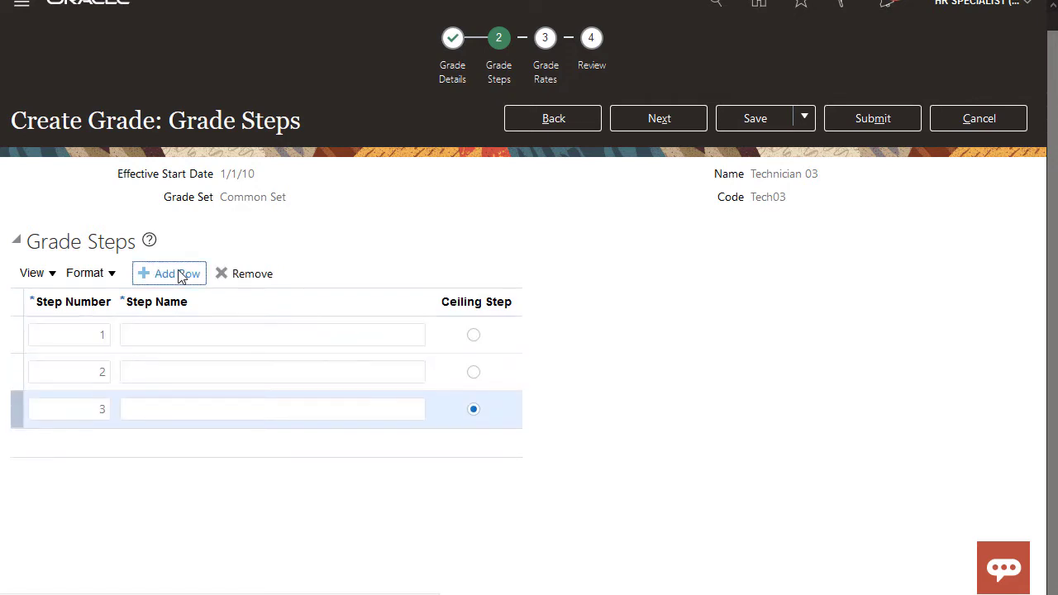
{"action": "left_click", "coordinate": [182, 276]}
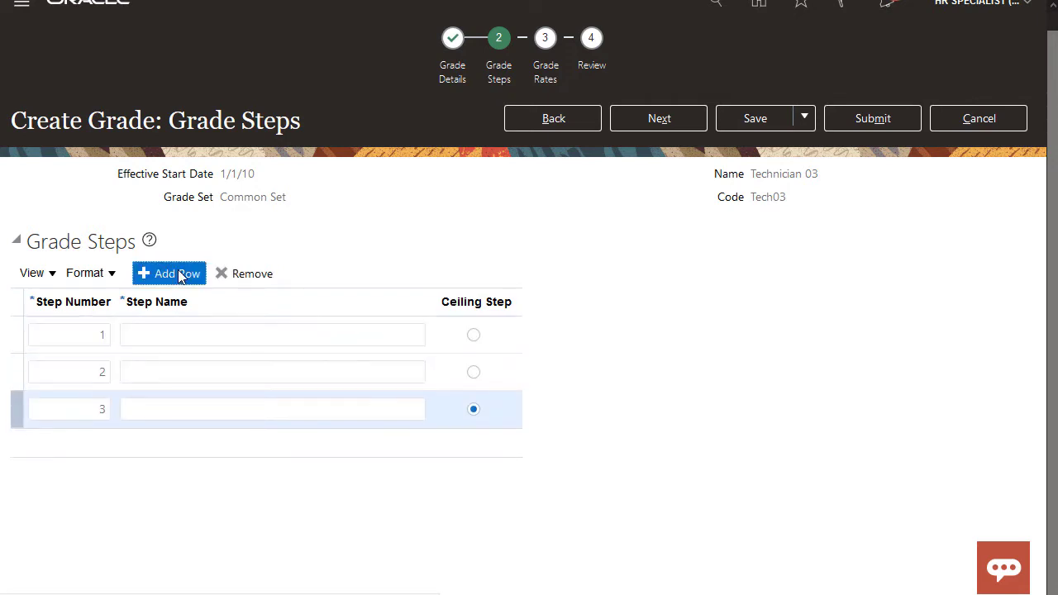
Name the four grade steps Level 1, Level 2, Level 3 and Level 4 in order
{"action": "left_click", "coordinate": [165, 333]}
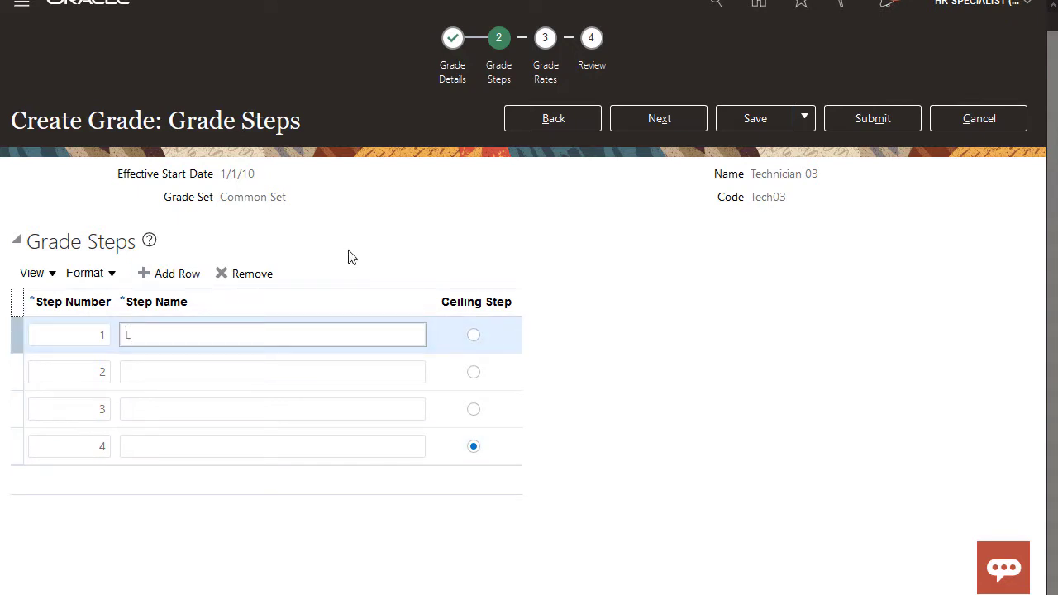
{"action": "type", "text": "Level 1"}
{"action": "key", "text": "Tab"}
{"action": "key", "text": "Tab"}
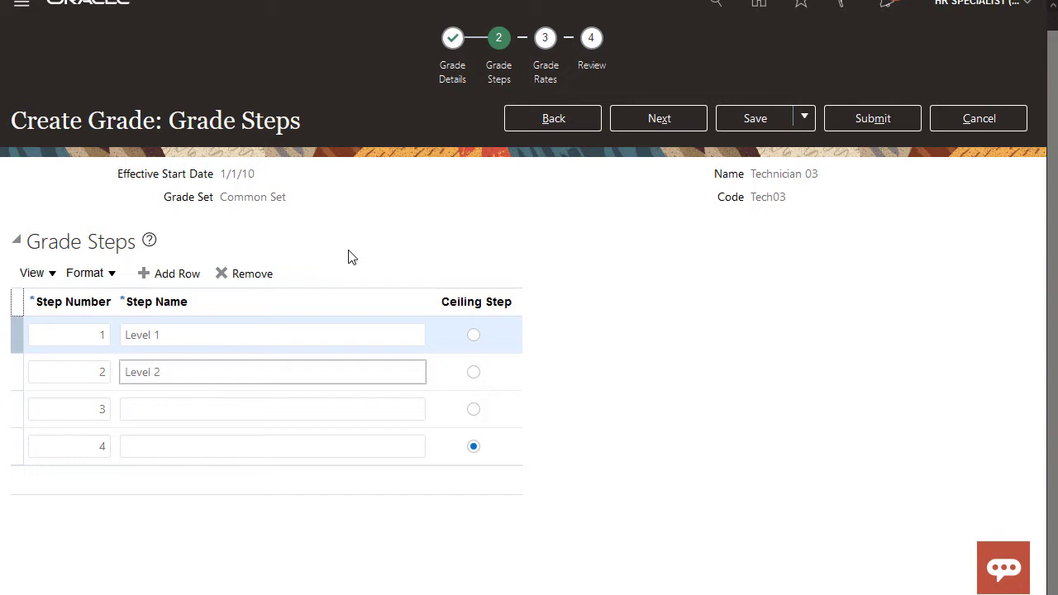
{"action": "key", "text": "Tab"}
{"action": "key", "text": "Tab"}
{"action": "type", "text": "L"}
{"action": "key", "text": "Tab"}
{"action": "key", "text": "Tab"}
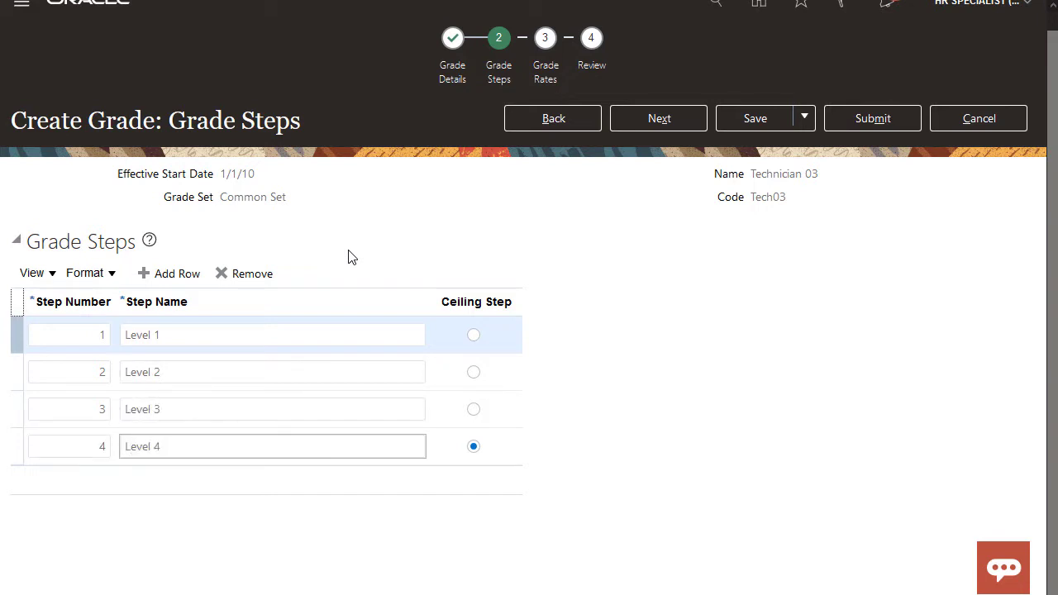
Proceed to the review without adding grade rates and submit the Technician 03 grade
{"action": "left_click", "coordinate": [653, 122]}
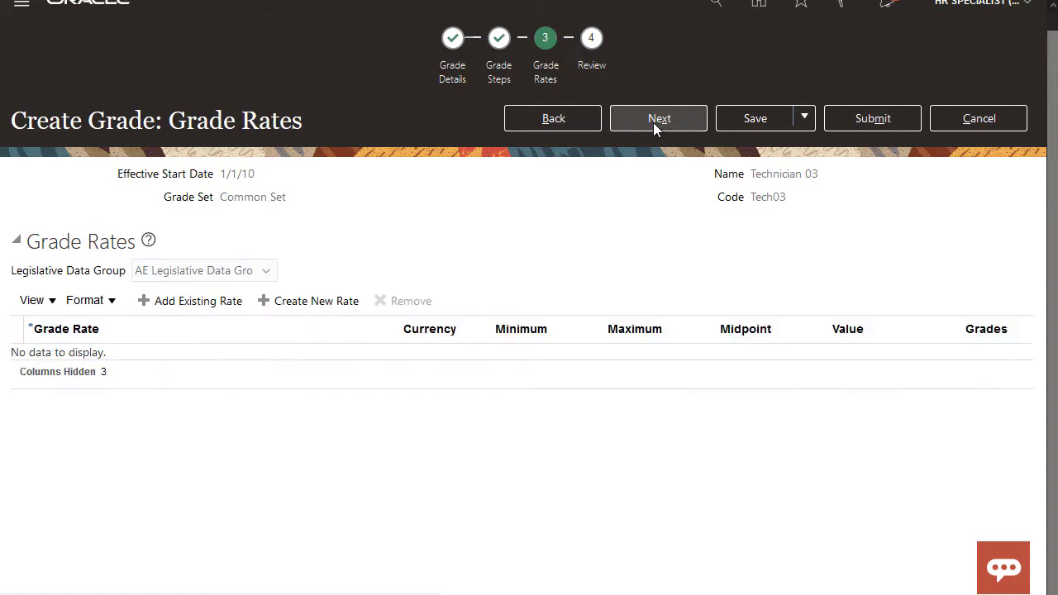
{"action": "left_click", "coordinate": [653, 123]}
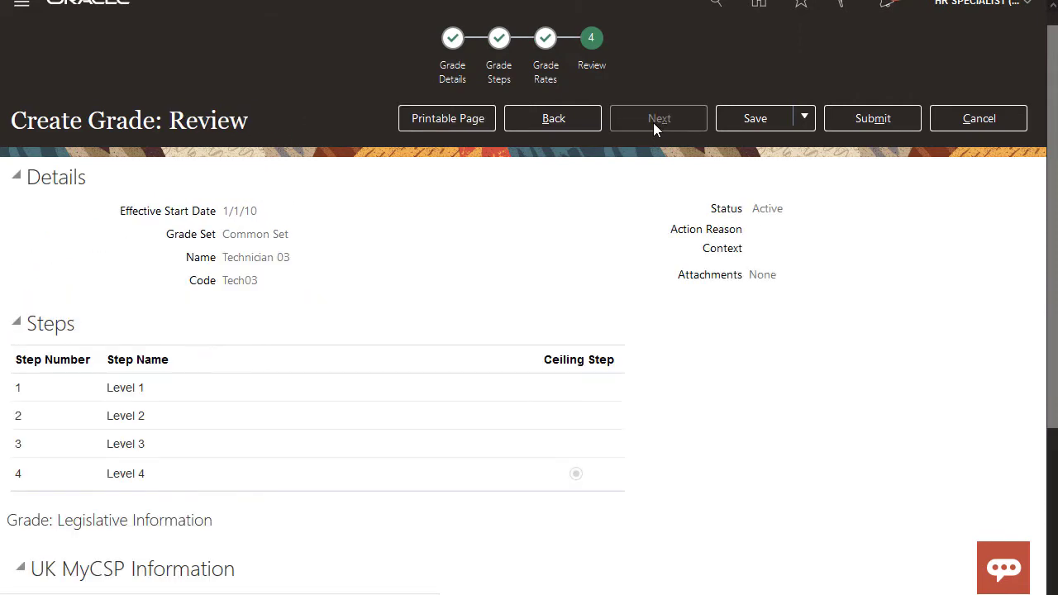
{"action": "left_click", "coordinate": [870, 122]}
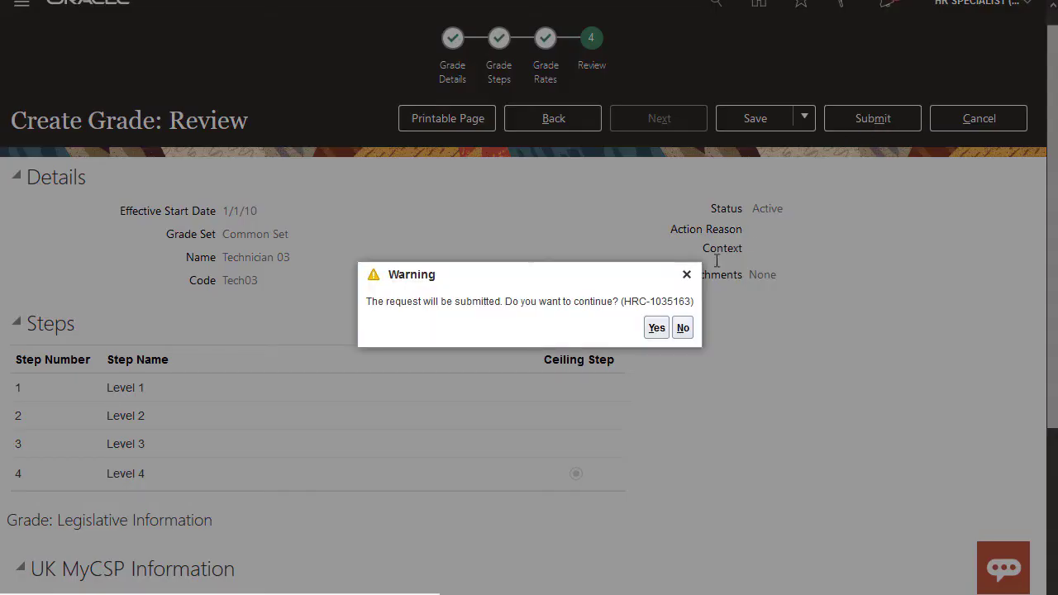
{"action": "left_click", "coordinate": [652, 328]}
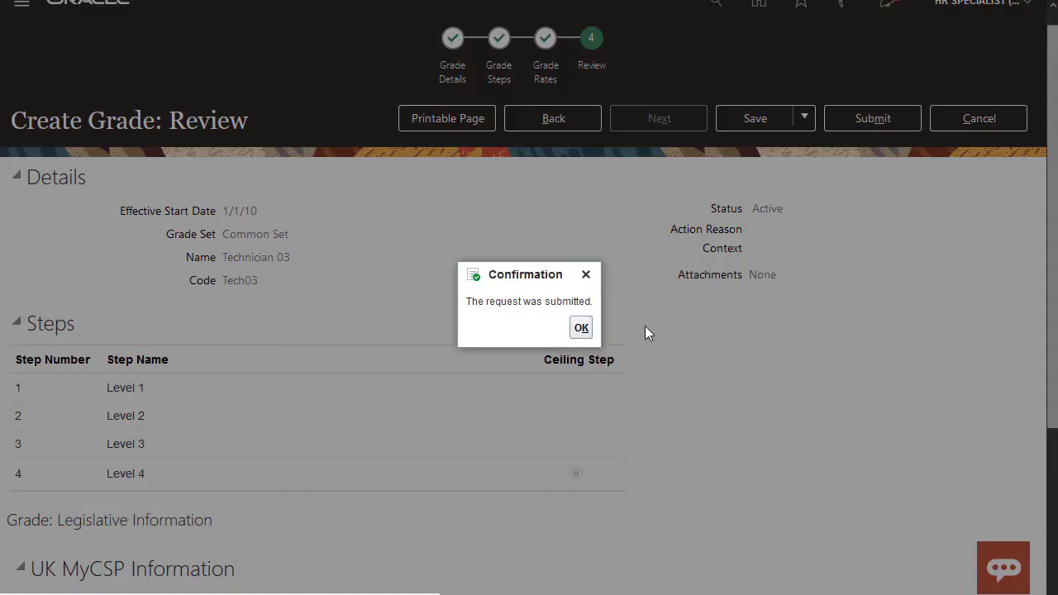
{"action": "left_click", "coordinate": [581, 327]}
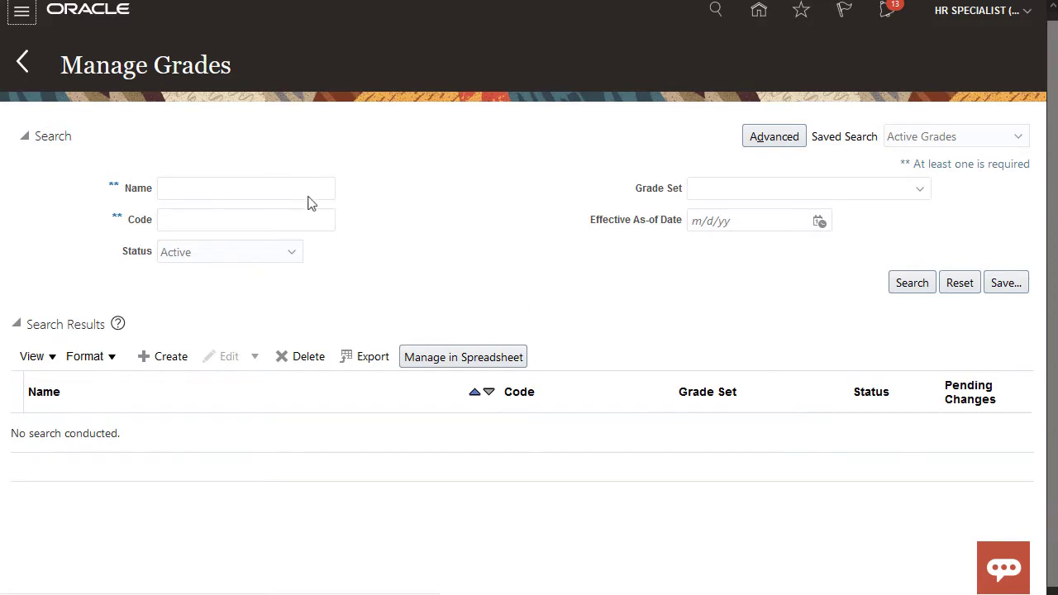
Return to the Compensation tasks and open Progression Grade Ladders under Grade Step Progression
{"action": "left_click", "coordinate": [23, 62]}
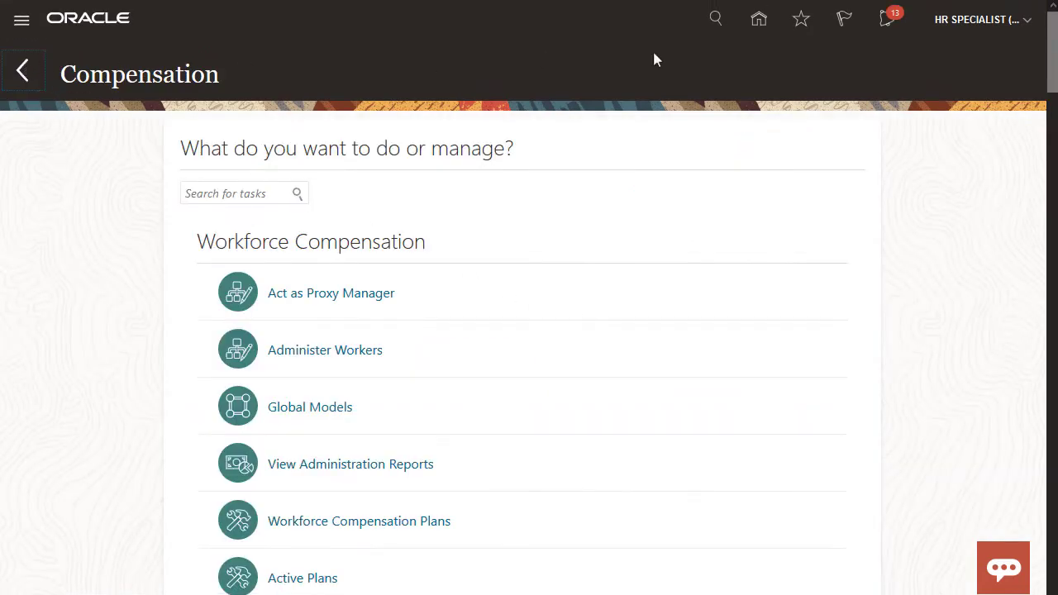
{"action": "left_click_drag", "start_coordinate": [1050, 47], "coordinate": [1006, 364]}
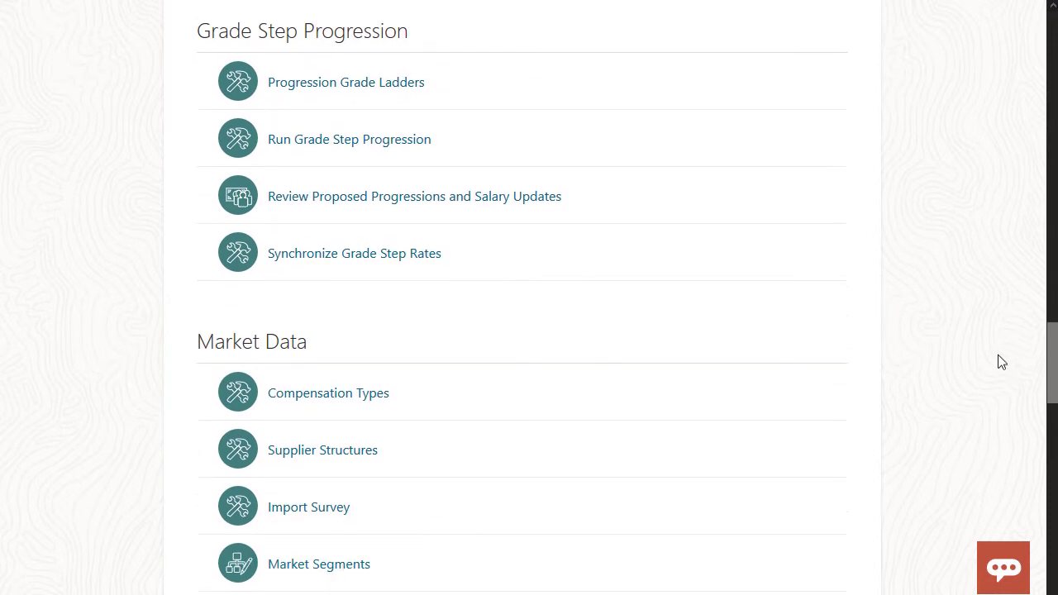
{"action": "left_click", "coordinate": [421, 83]}
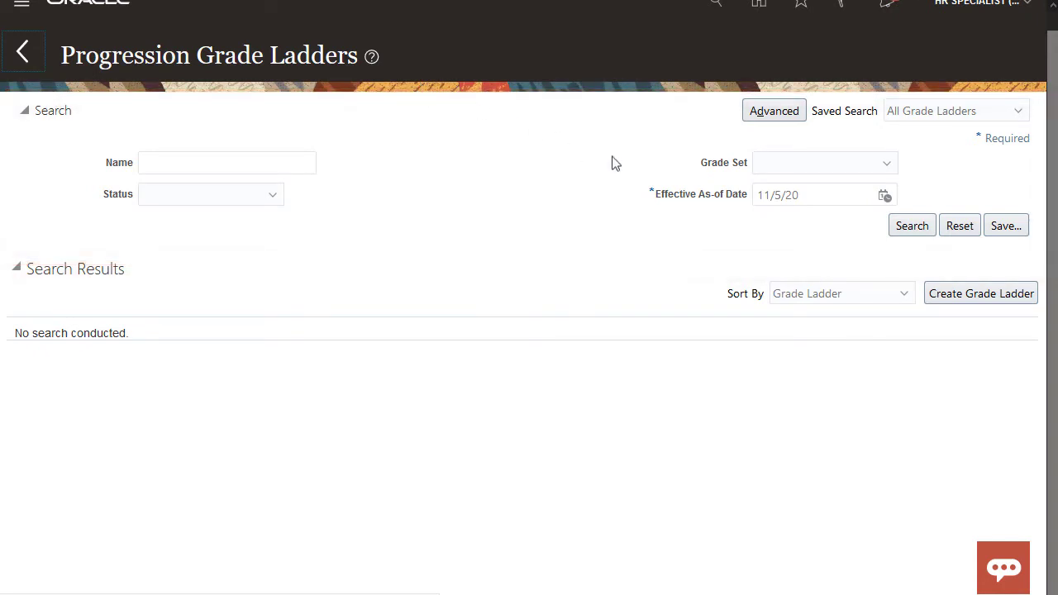
Start a new grade ladder effective 1/1/2010 with grade set Common Set and the name Technician Grade Ladder
{"action": "left_click", "coordinate": [952, 291]}
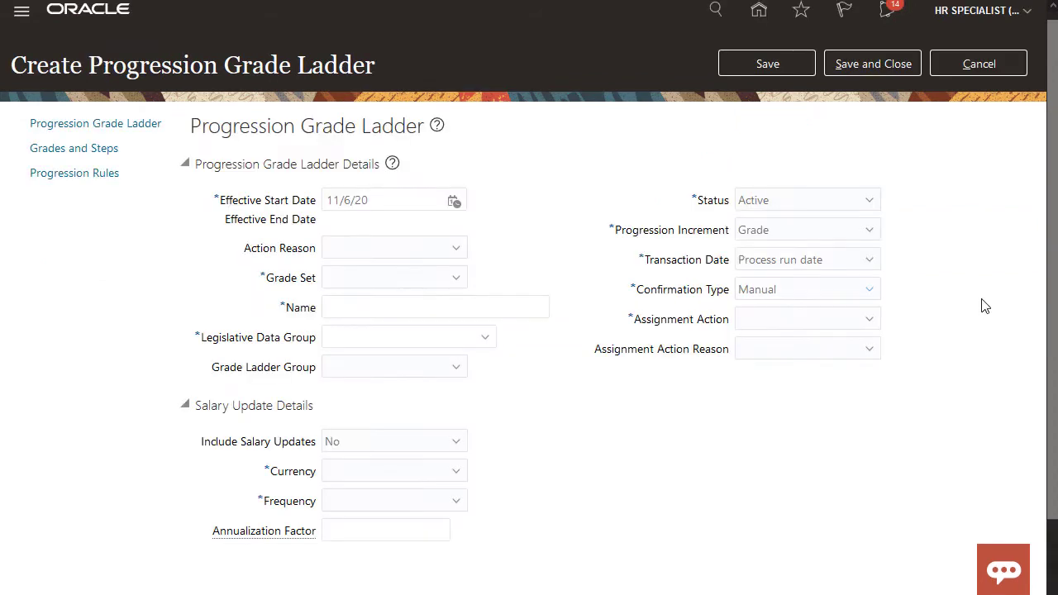
{"action": "left_click", "coordinate": [312, 201]}
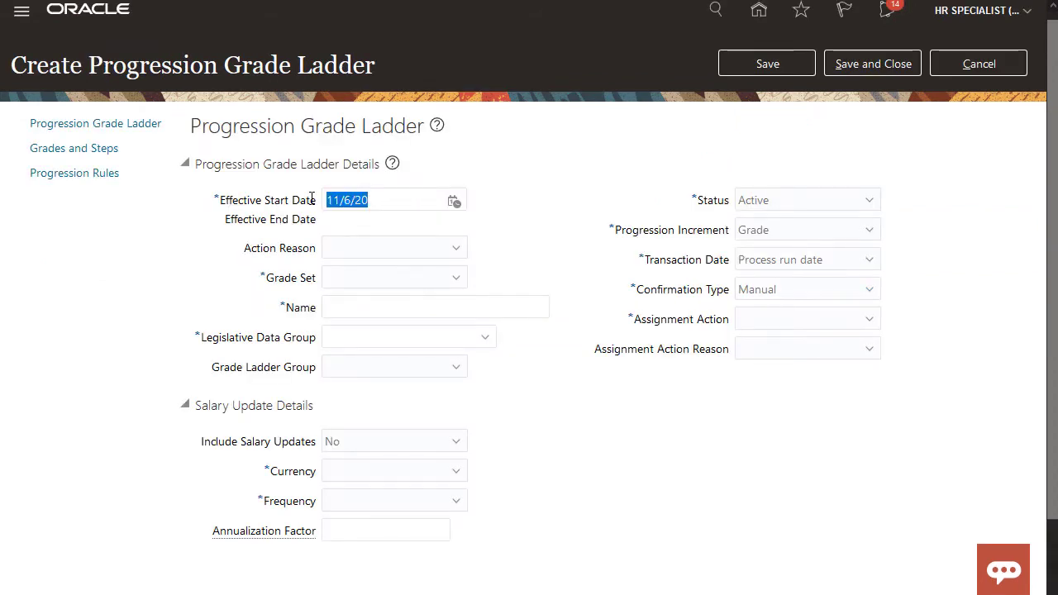
{"action": "type", "text": "1"}
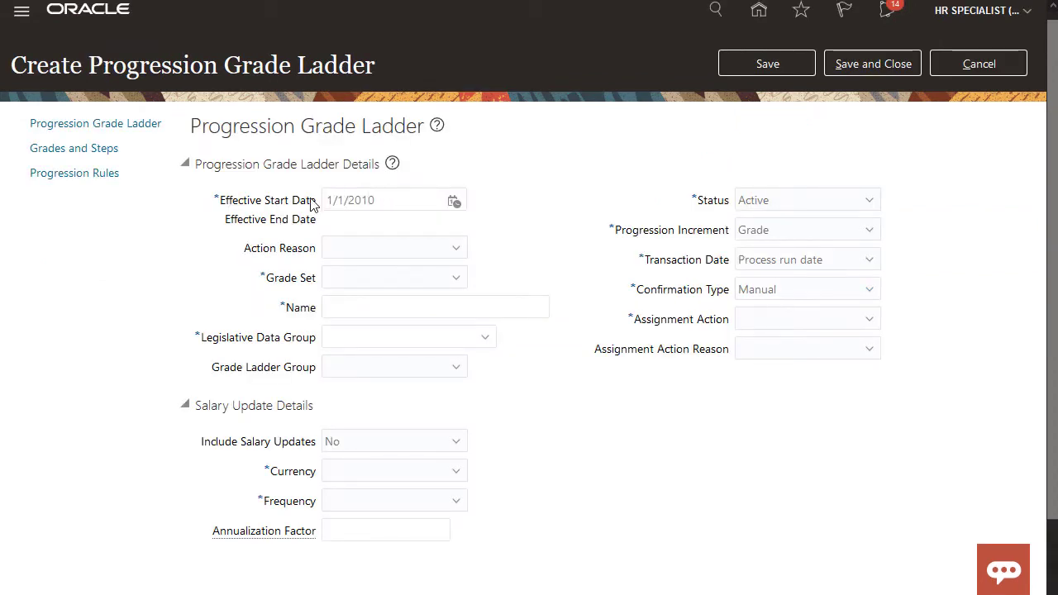
{"action": "left_click", "coordinate": [456, 279]}
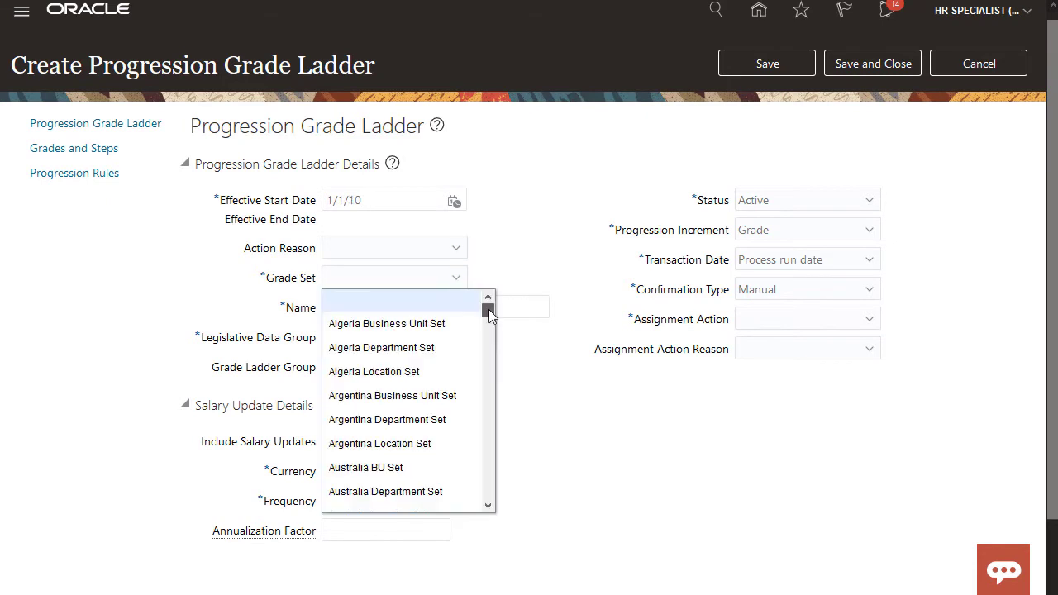
{"action": "left_click_drag", "start_coordinate": [488, 308], "coordinate": [488, 334]}
{"action": "left_click", "coordinate": [422, 406]}
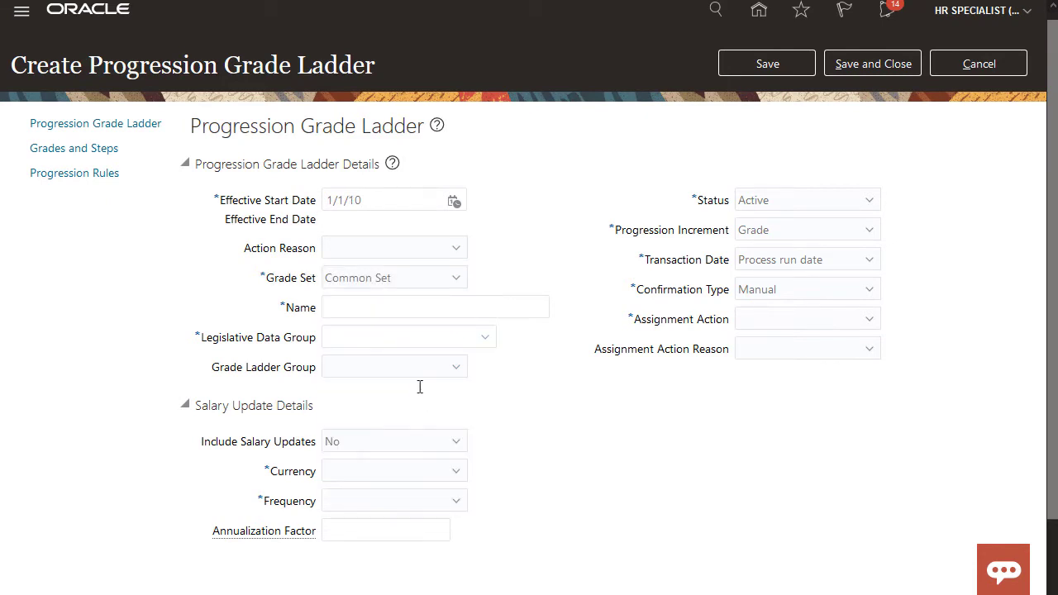
{"action": "type", "text": "Technician Grade Ladder"}
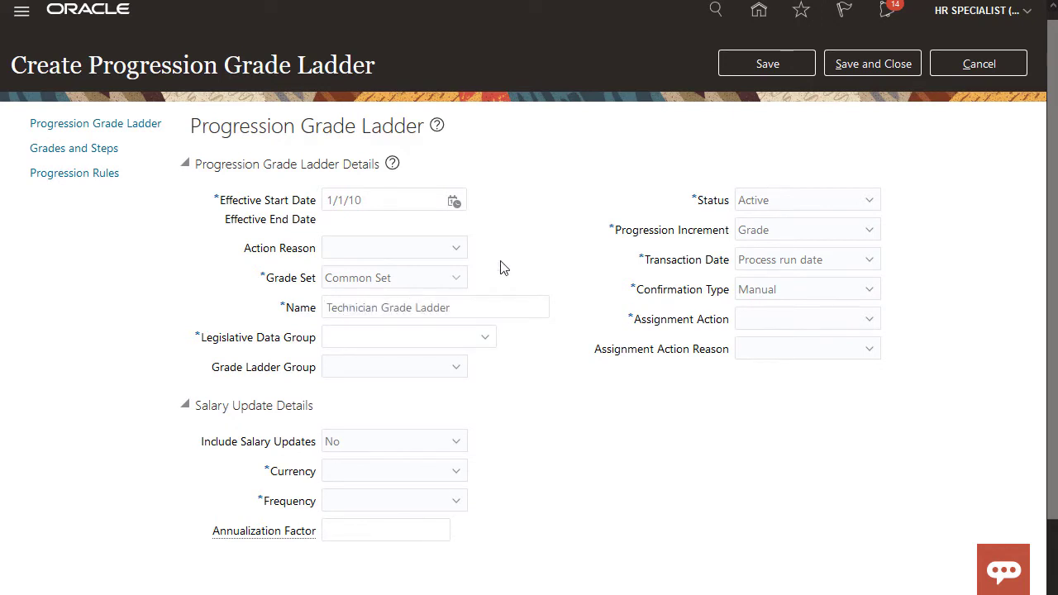
Search for "us" and assign US Legislative Data Group as the ladder's legislative data group
{"action": "left_click", "coordinate": [485, 338]}
{"action": "left_click", "coordinate": [353, 309]}
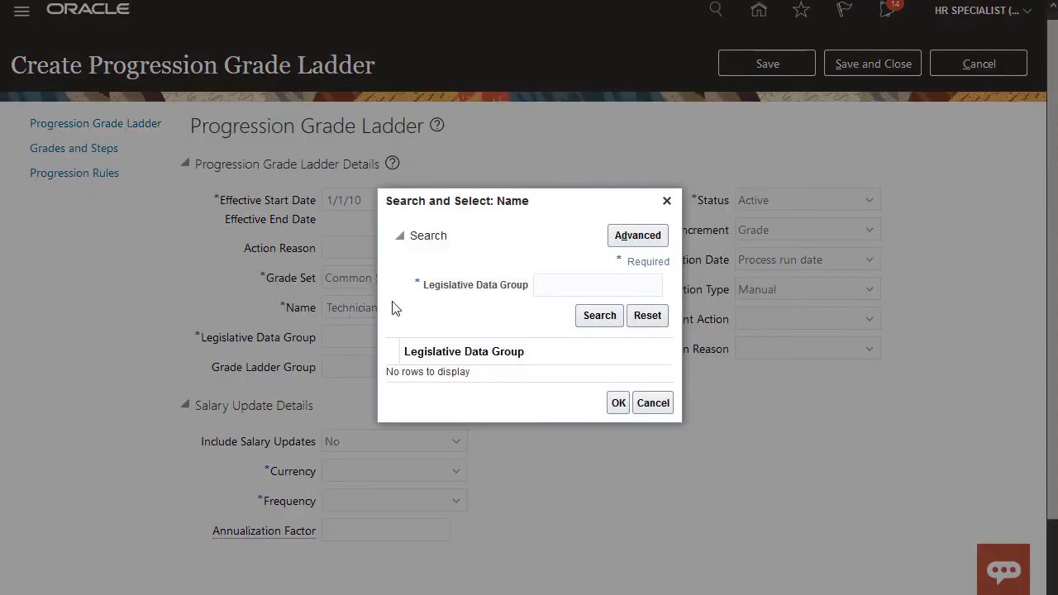
{"action": "type", "text": "us"}
{"action": "left_click", "coordinate": [588, 315]}
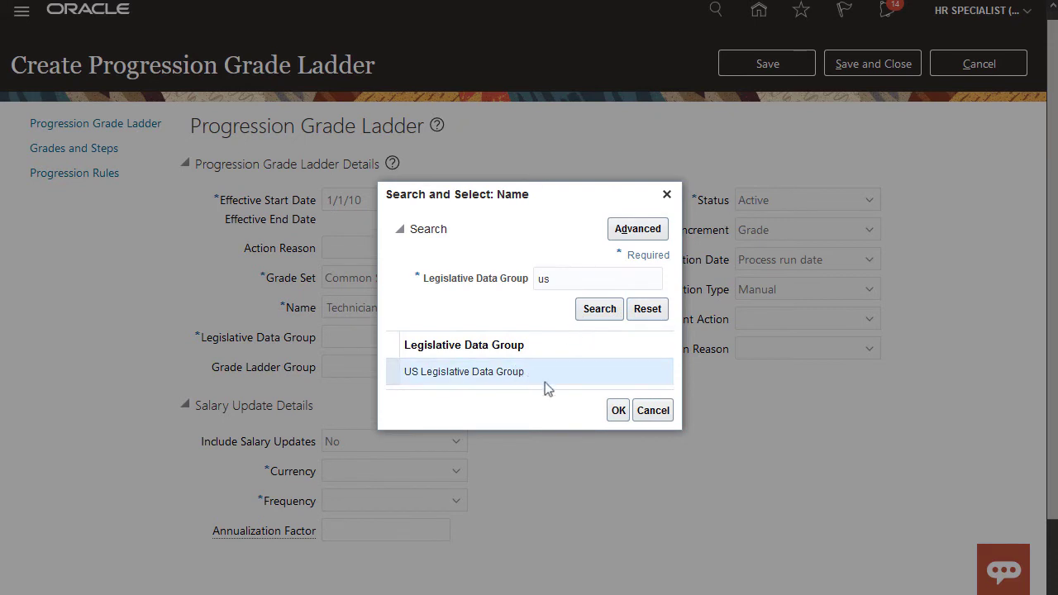
{"action": "left_click", "coordinate": [616, 410]}
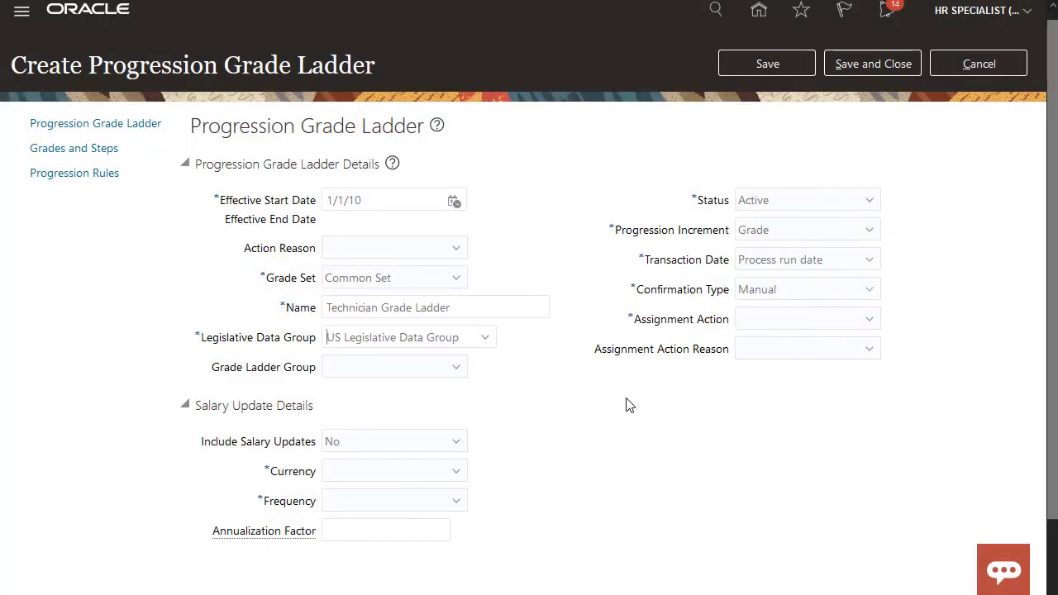
Set the ladder's progression increment to Grade and step and its assignment action to Automated Grade Step
{"action": "left_click", "coordinate": [850, 232]}
{"action": "left_click", "coordinate": [825, 272]}
{"action": "left_click", "coordinate": [860, 319]}
{"action": "left_click", "coordinate": [846, 372]}
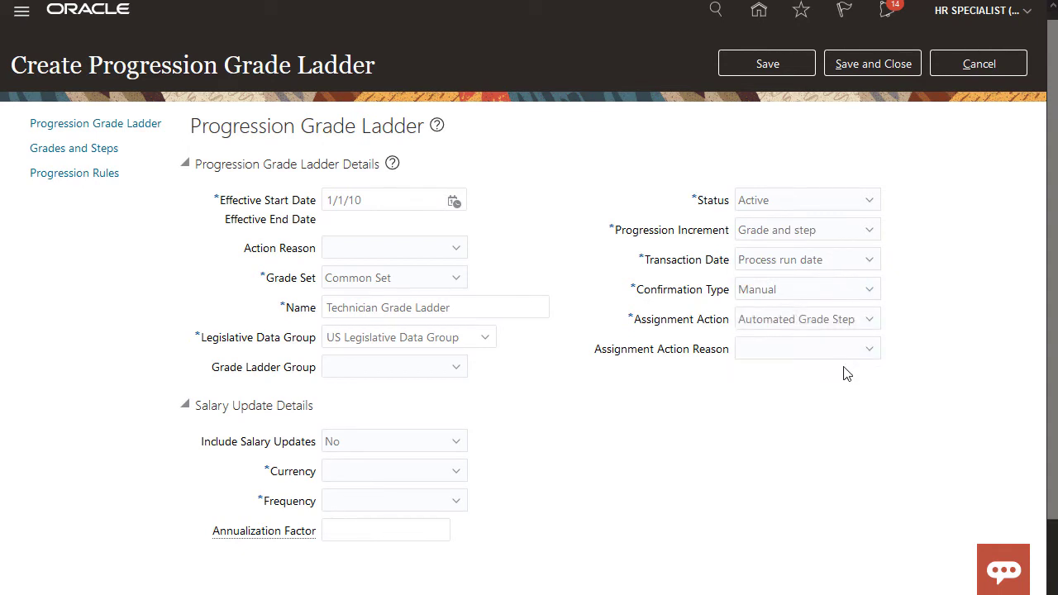
Include salary updates in the ladder with currency US Dollar and frequency Monthly, and save the ladder
{"action": "left_click", "coordinate": [456, 442]}
{"action": "left_click", "coordinate": [450, 465]}
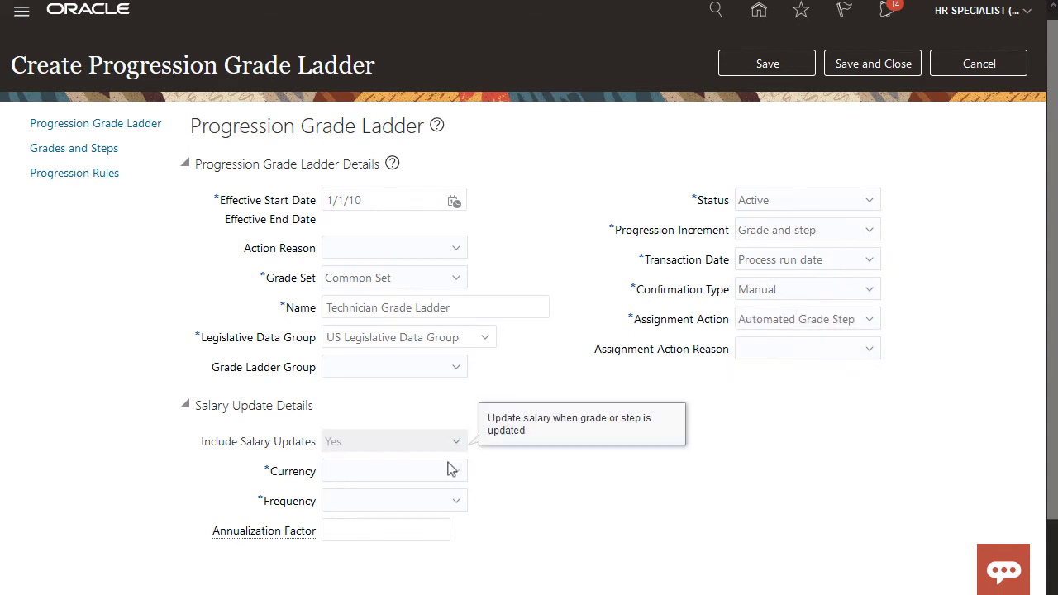
{"action": "left_click", "coordinate": [452, 473]}
{"action": "left_click_drag", "start_coordinate": [602, 252], "coordinate": [595, 418]}
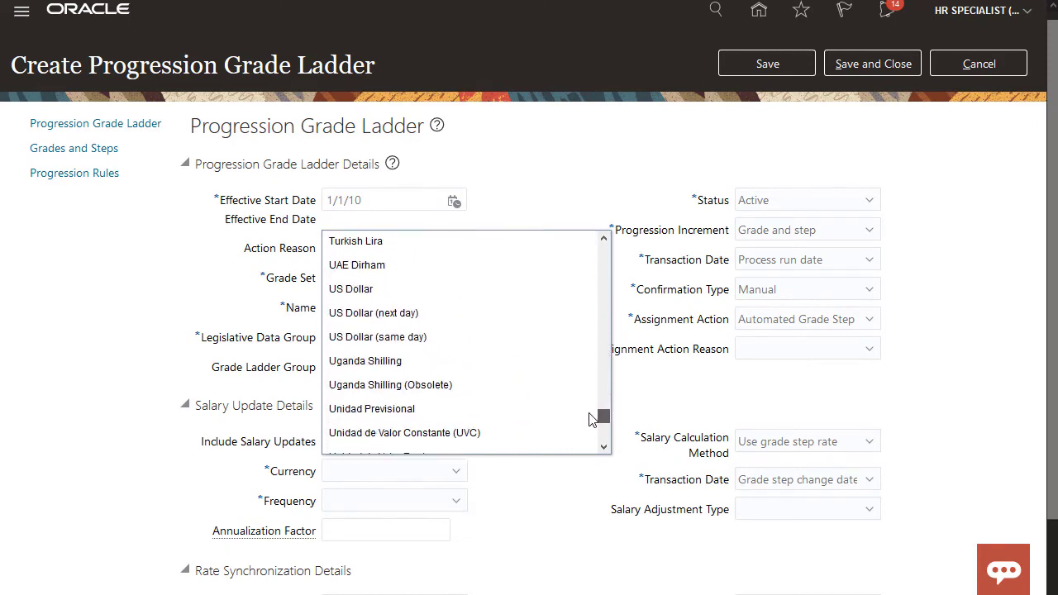
{"action": "left_click", "coordinate": [512, 287]}
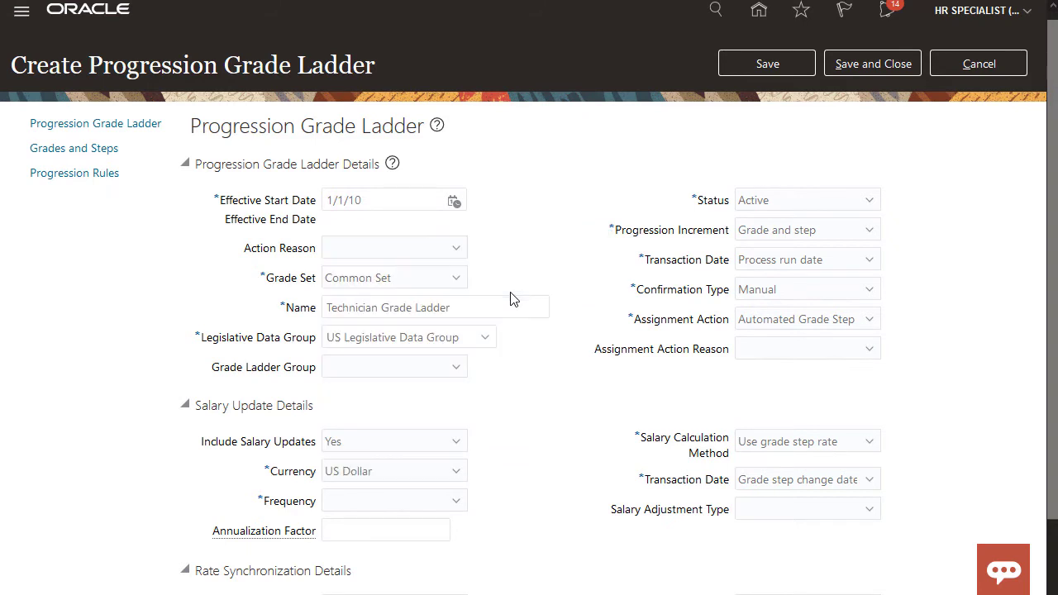
{"action": "left_click", "coordinate": [457, 504]}
{"action": "left_click", "coordinate": [384, 333]}
{"action": "left_click", "coordinate": [758, 66]}
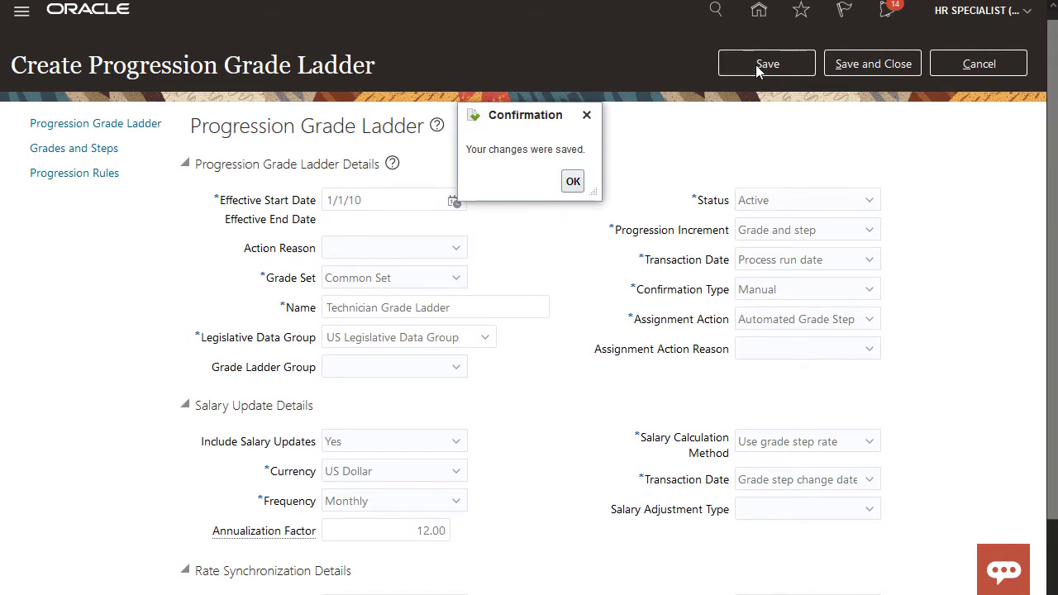
{"action": "left_click", "coordinate": [572, 181]}
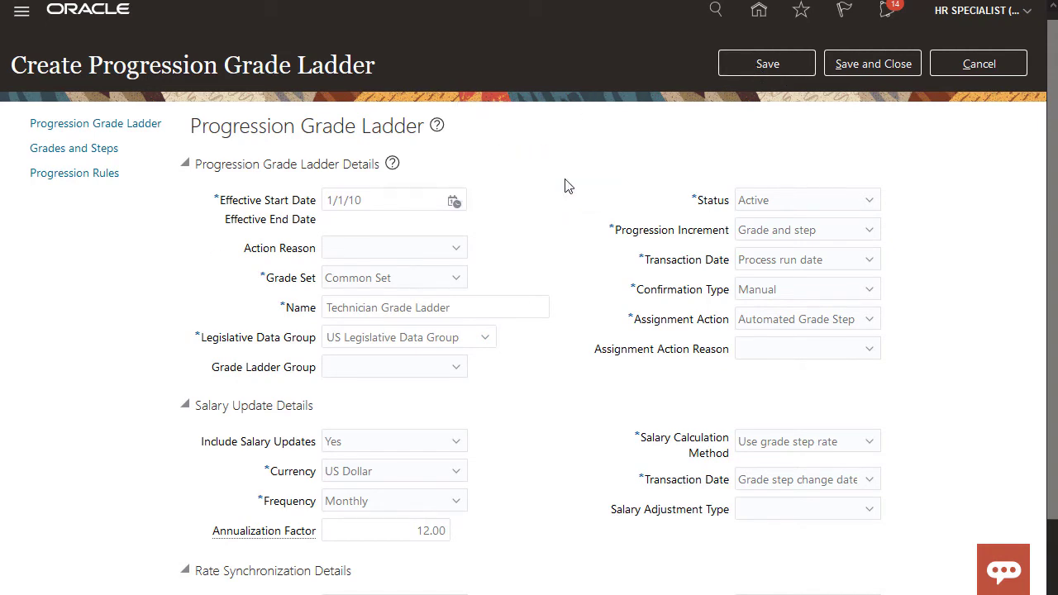
Open the ladder's Grades and Steps and add the Technician 01 grade with sequence 1
{"action": "left_click", "coordinate": [107, 150]}
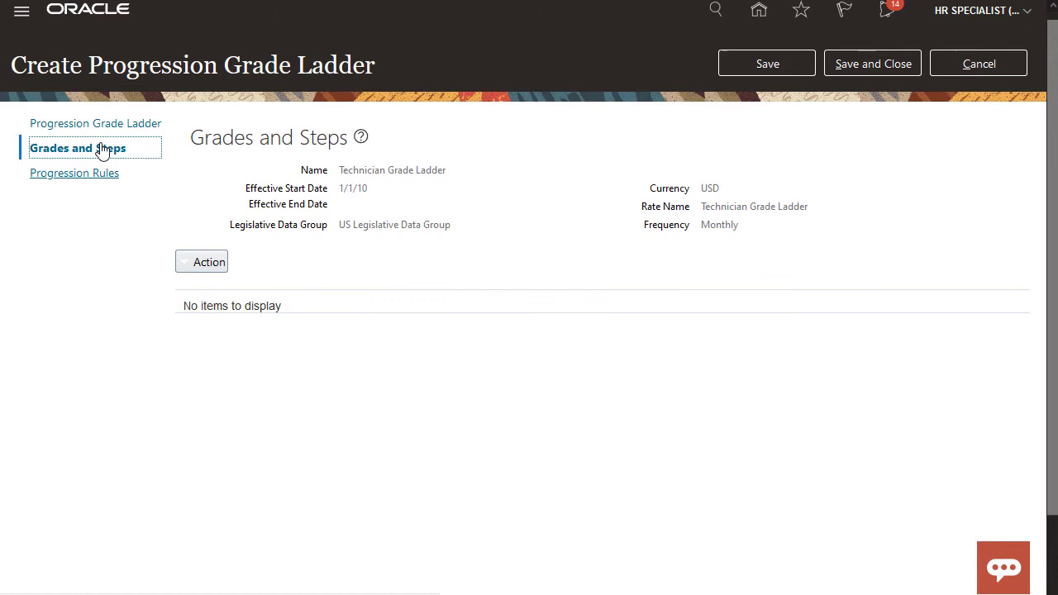
{"action": "left_click", "coordinate": [205, 264]}
{"action": "left_click", "coordinate": [211, 288]}
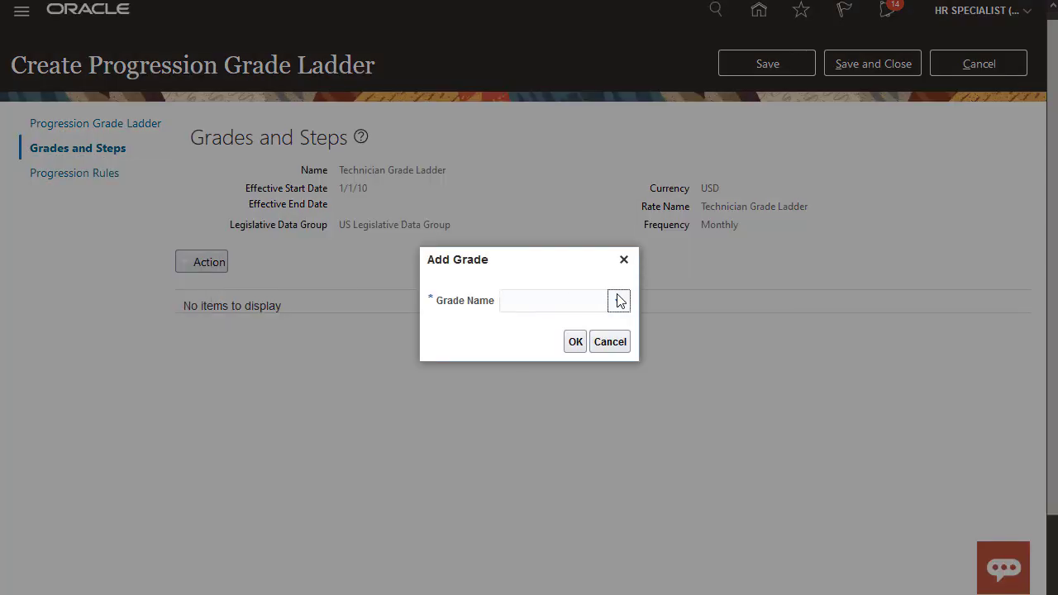
{"action": "left_click", "coordinate": [618, 301]}
{"action": "left_click", "coordinate": [602, 354]}
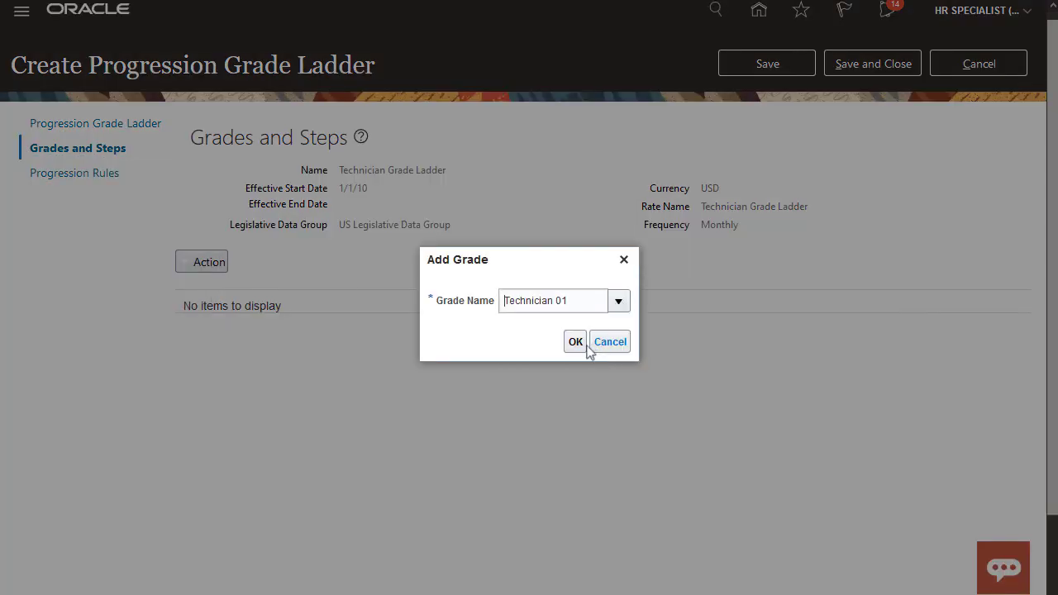
{"action": "left_click", "coordinate": [574, 342]}
{"action": "left_click", "coordinate": [401, 364]}
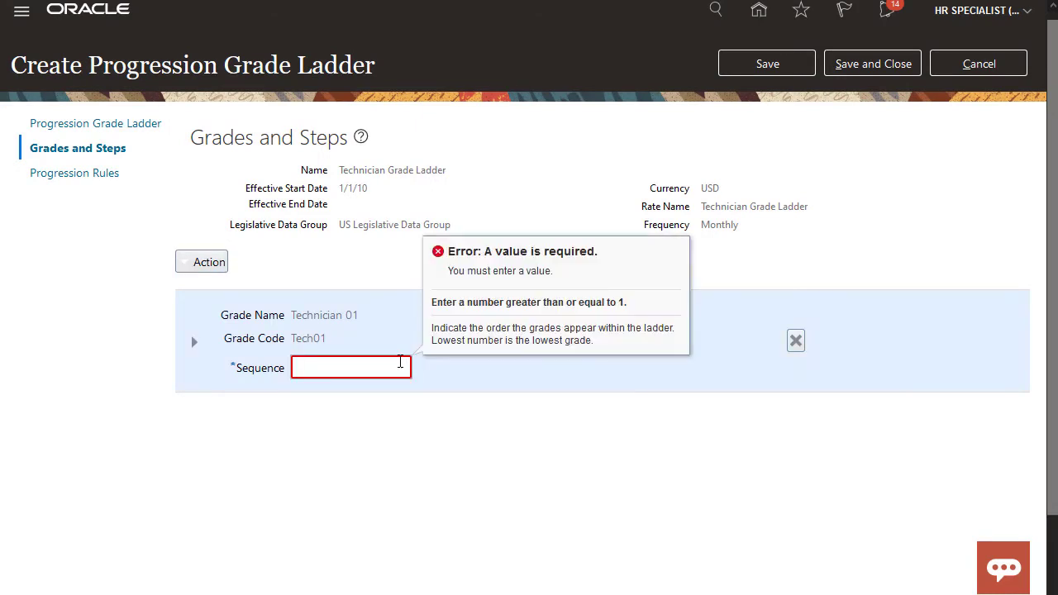
{"action": "type", "text": "1"}
Search for "technician" grades and add Technician 02 to the ladder with sequence 2
{"action": "left_click", "coordinate": [210, 241]}
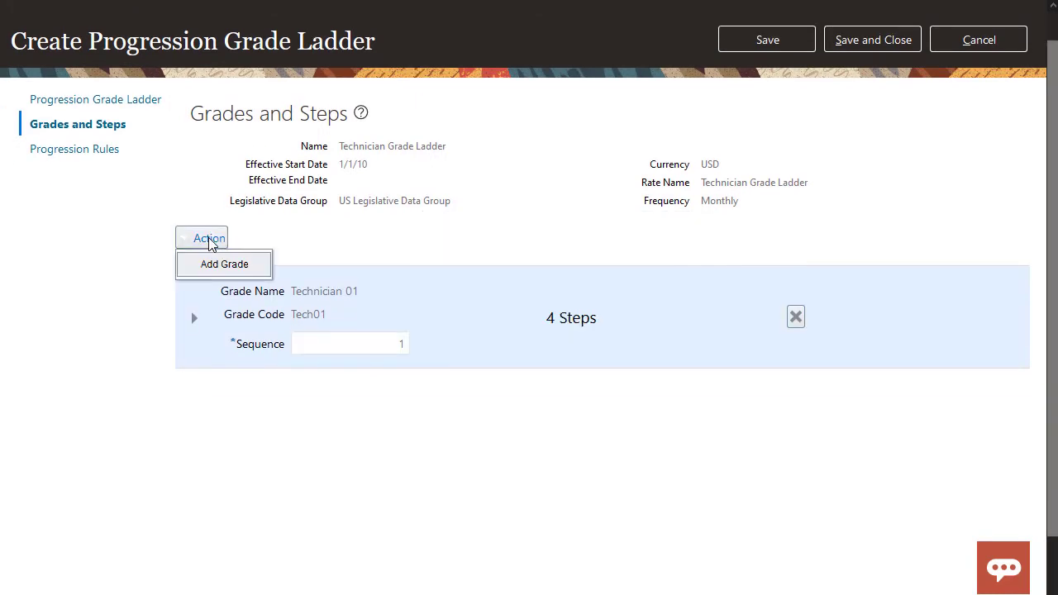
{"action": "left_click", "coordinate": [208, 264]}
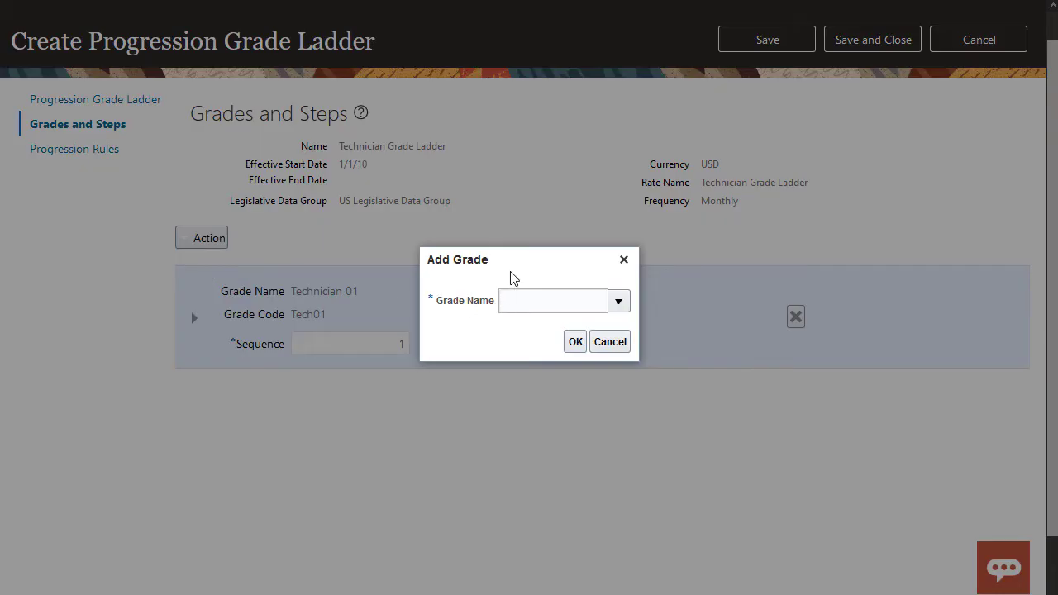
{"action": "type", "text": "technician"}
{"action": "key", "text": "Tab"}
{"action": "left_click", "coordinate": [501, 366]}
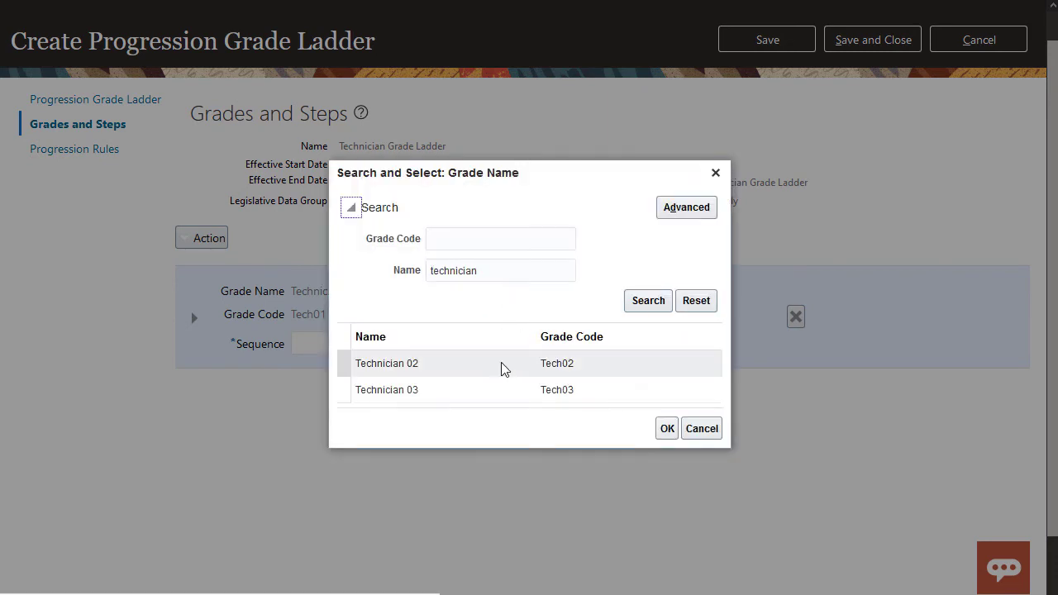
{"action": "left_click", "coordinate": [665, 430]}
{"action": "left_click", "coordinate": [573, 342]}
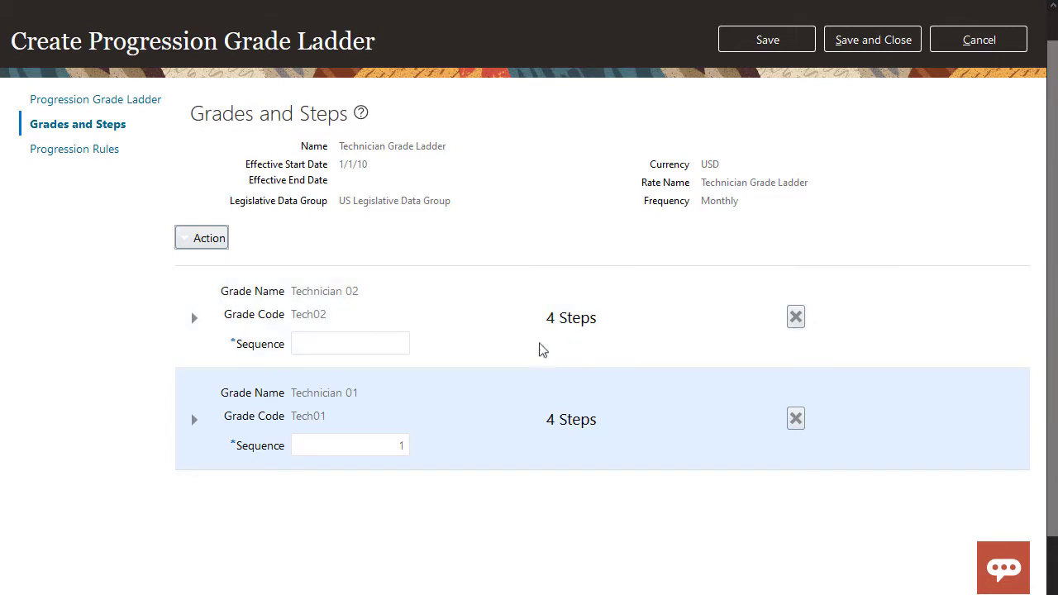
{"action": "left_click", "coordinate": [398, 345]}
Add the Technician 03 grade to the ladder with sequence 3
{"action": "left_click", "coordinate": [209, 238]}
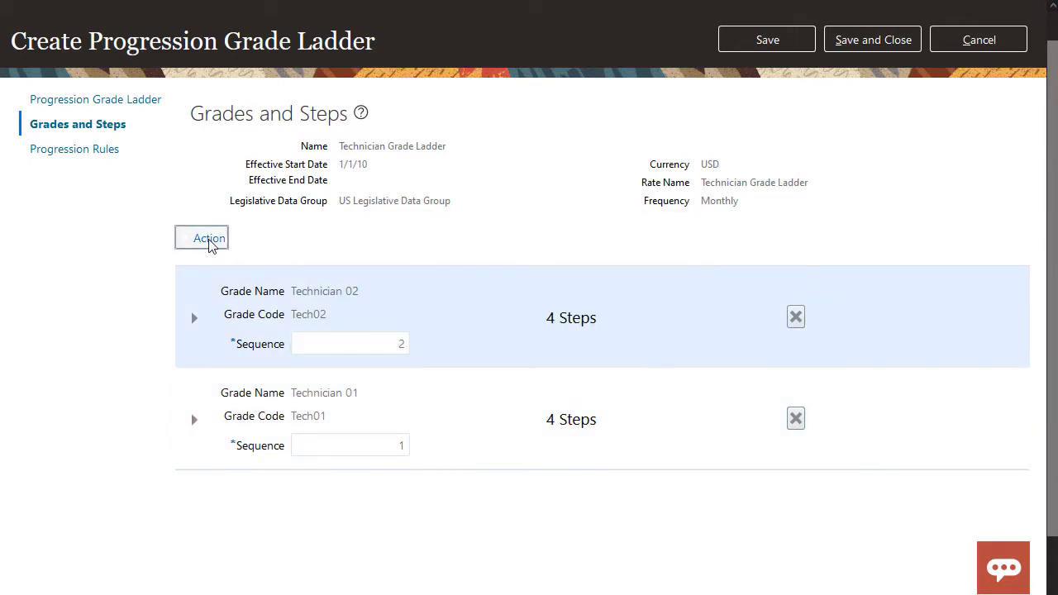
{"action": "left_click", "coordinate": [207, 262]}
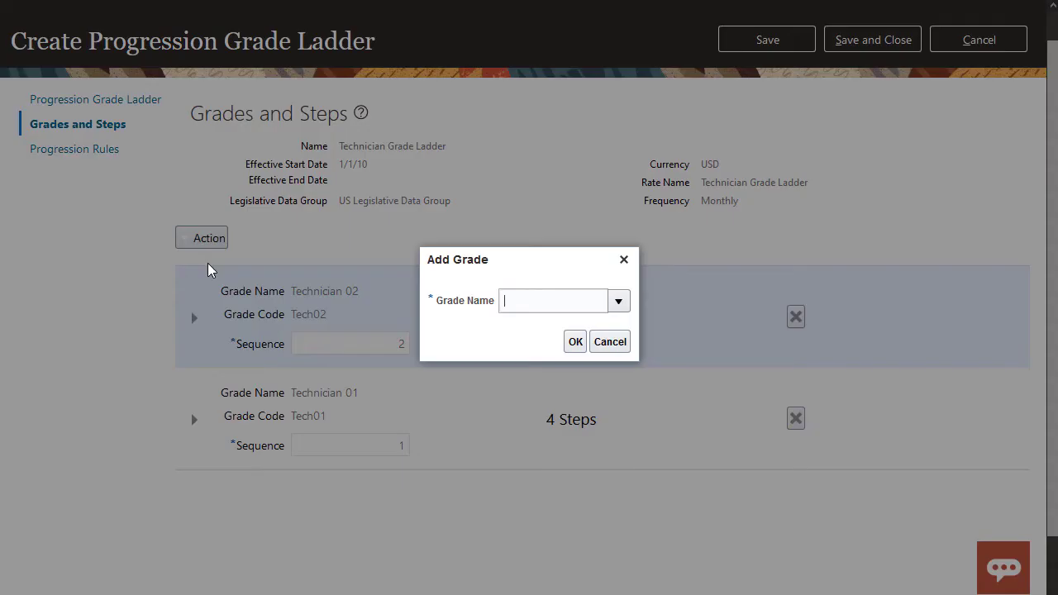
{"action": "left_click", "coordinate": [618, 304]}
{"action": "left_click", "coordinate": [562, 430]}
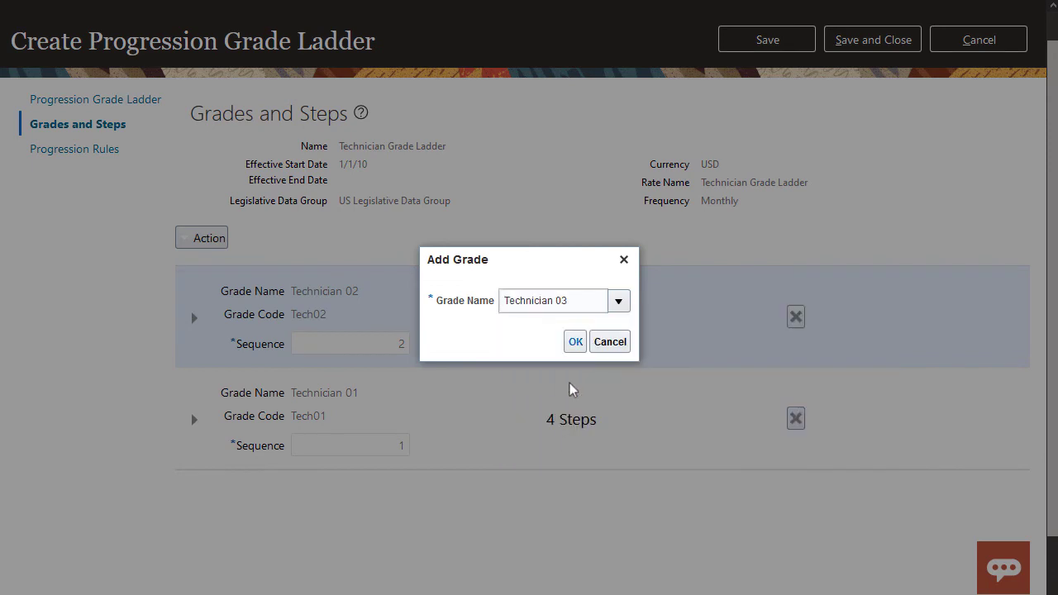
{"action": "left_click", "coordinate": [575, 341]}
{"action": "left_click", "coordinate": [399, 339]}
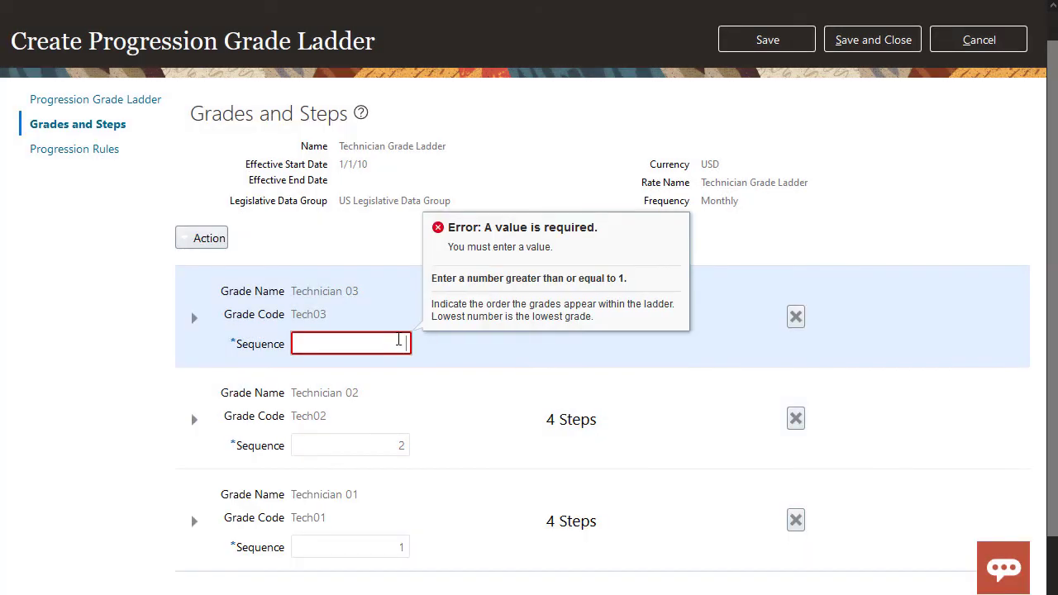
Expand the step details of the Technician 03, Technician 02 and Technician 01 grades
{"action": "left_click", "coordinate": [193, 319]}
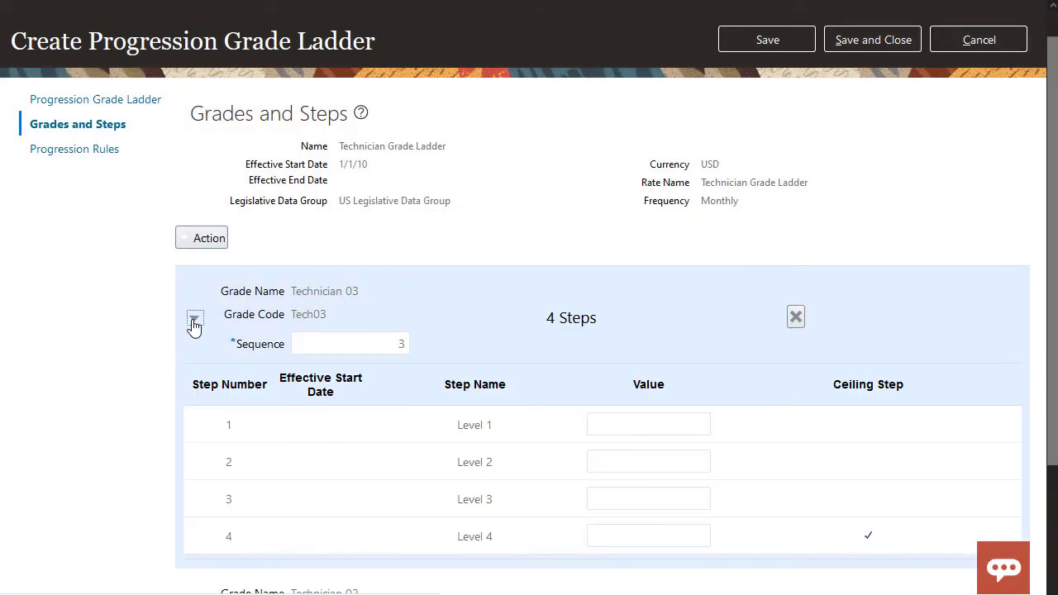
{"action": "scroll", "coordinate": [196, 355], "scroll_direction": "down", "scroll_amount": 2}
{"action": "left_click", "coordinate": [193, 446]}
{"action": "scroll", "coordinate": [193, 456], "scroll_direction": "down", "scroll_amount": 2}
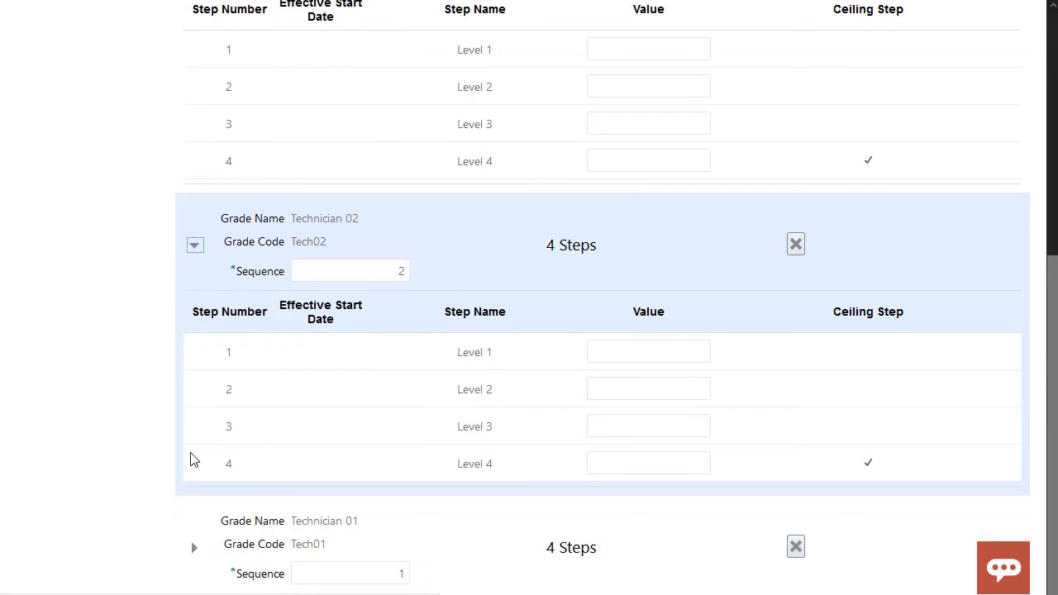
{"action": "left_click", "coordinate": [192, 550]}
{"action": "scroll", "coordinate": [192, 552], "scroll_direction": "down", "scroll_amount": 2}
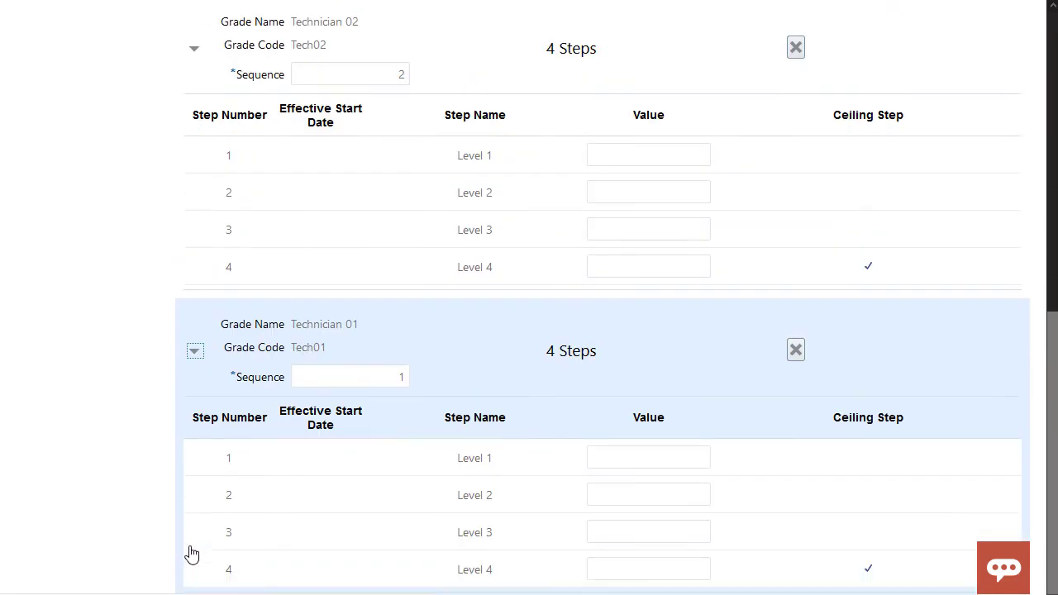
Set the Technician 01 step values to 3000 for Level 4 and 2750 for Level 3
{"action": "left_click", "coordinate": [608, 562]}
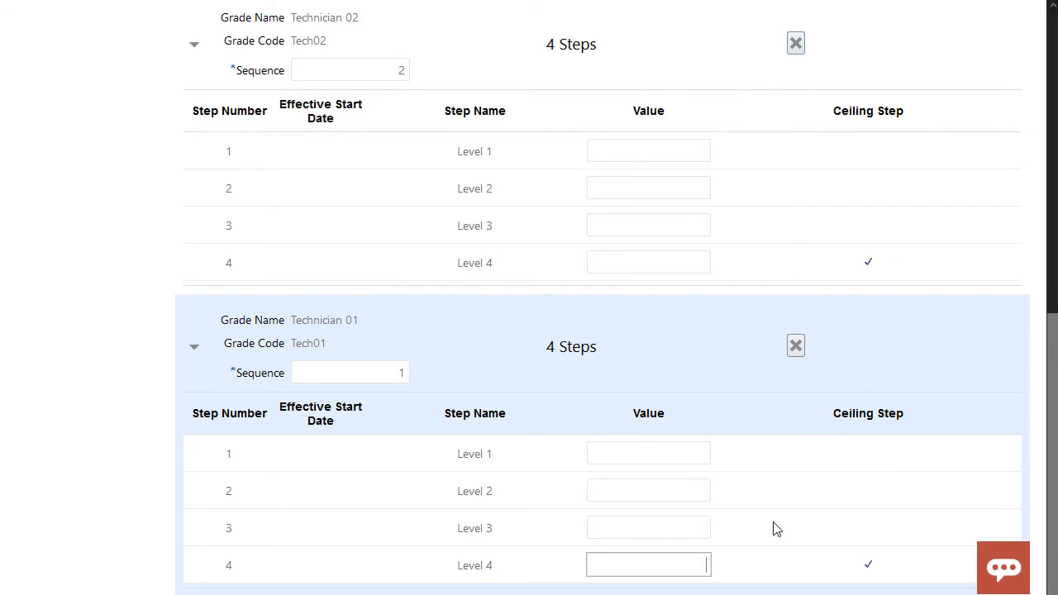
{"action": "type", "text": "3000"}
{"action": "left_click", "coordinate": [697, 527]}
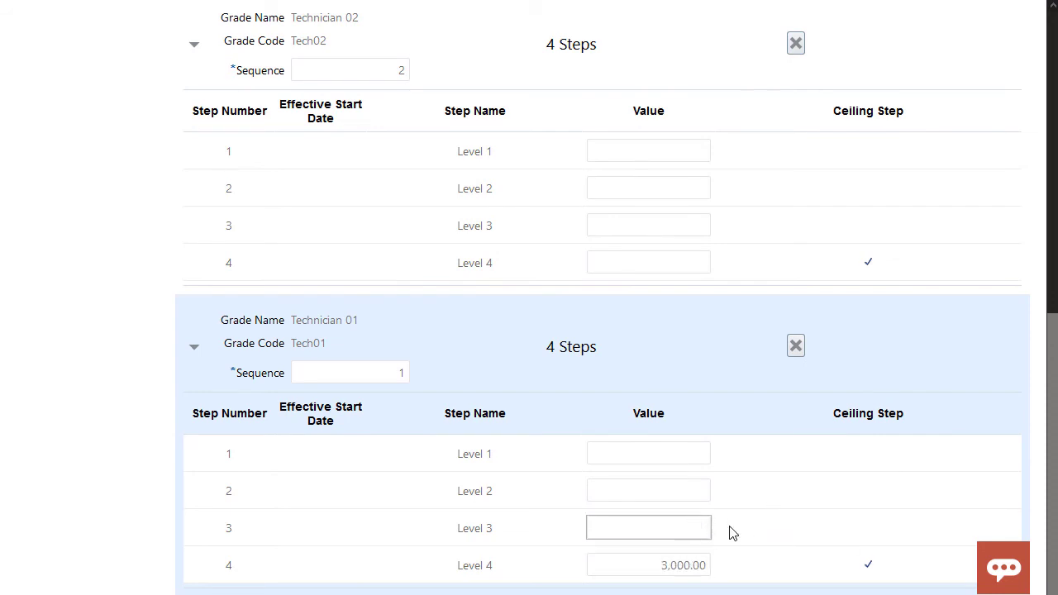
{"action": "type", "text": "2,"}
{"action": "type", "text": "750"}
{"action": "left_click", "coordinate": [701, 489]}
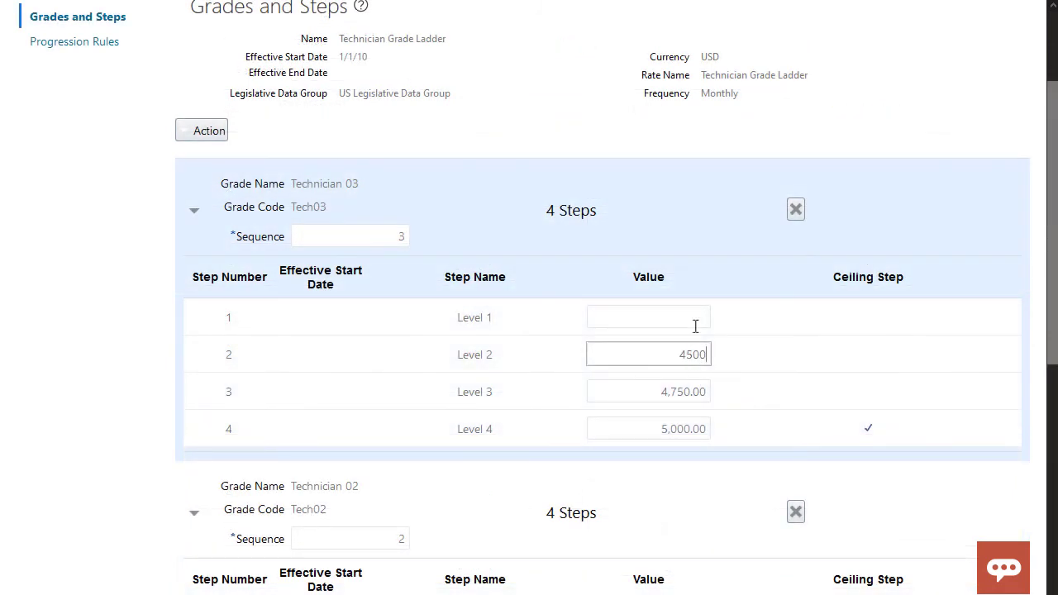
Set the Technician 03 Level 1 value to 4250, and save and close the grade ladder
{"action": "left_click", "coordinate": [694, 324]}
{"action": "type", "text": "425"}
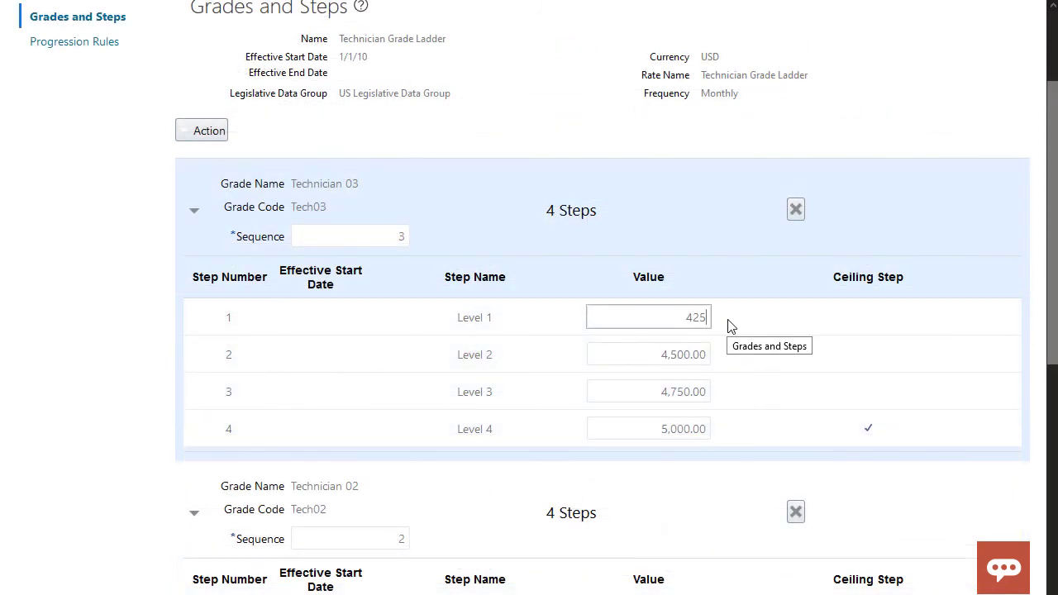
{"action": "type", "text": "0"}
{"action": "scroll", "coordinate": [727, 319], "scroll_direction": "up", "scroll_amount": 3}
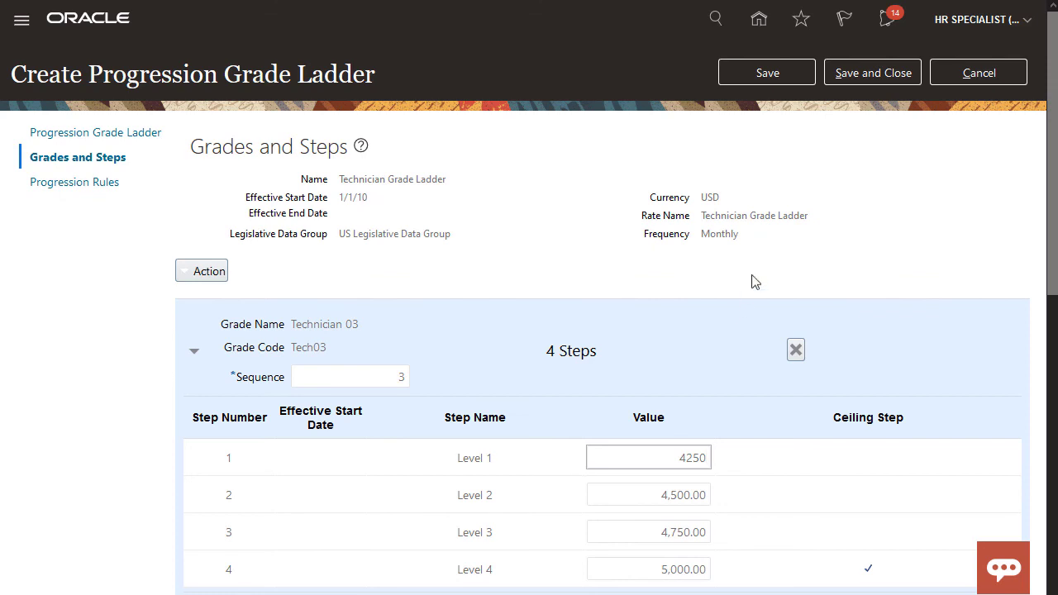
{"action": "left_click", "coordinate": [862, 76]}
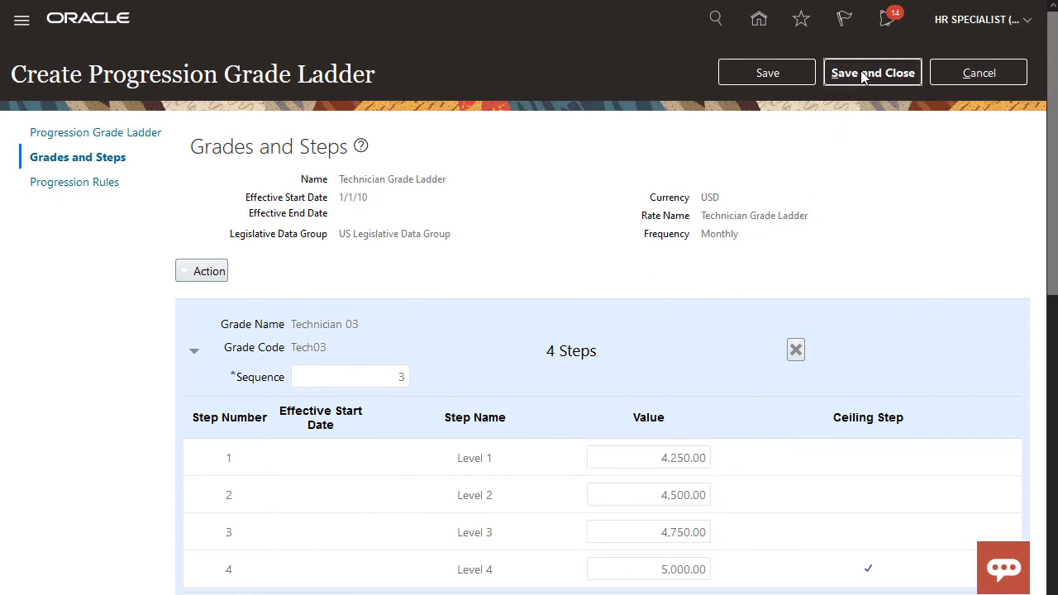